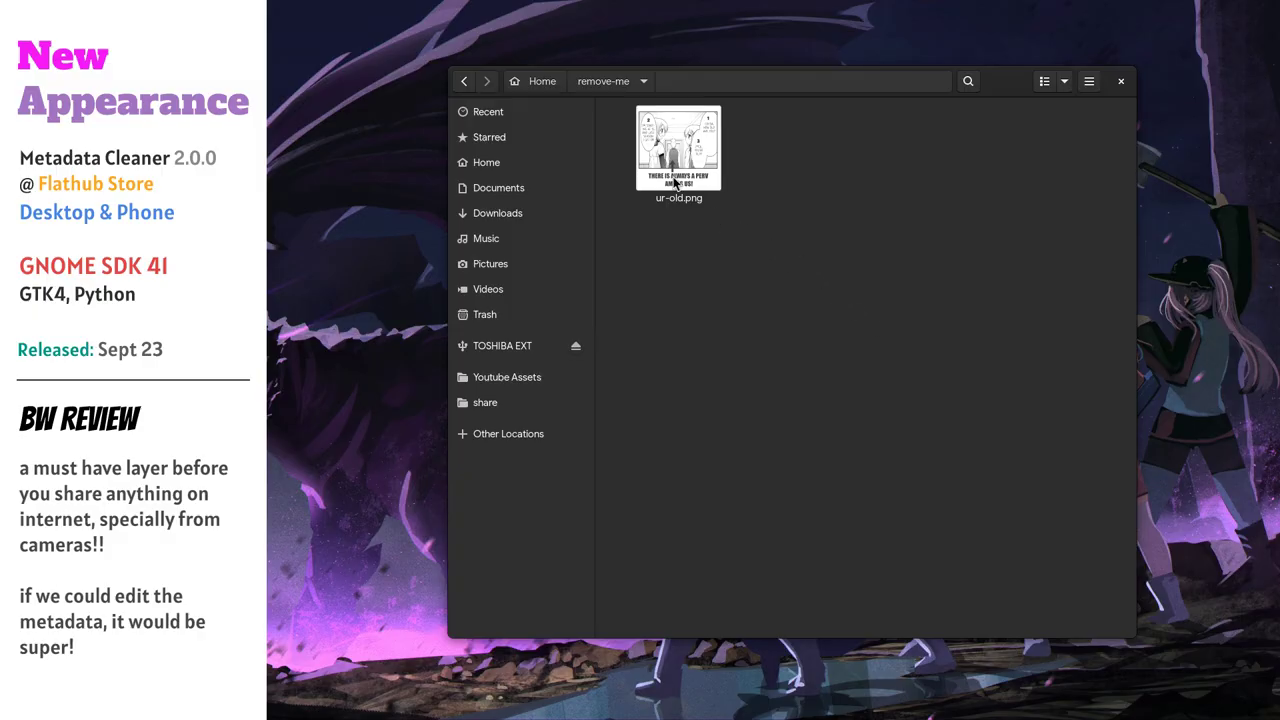
Select the image ur-old.png in Files and show its quick preview
key("ctrl+a")
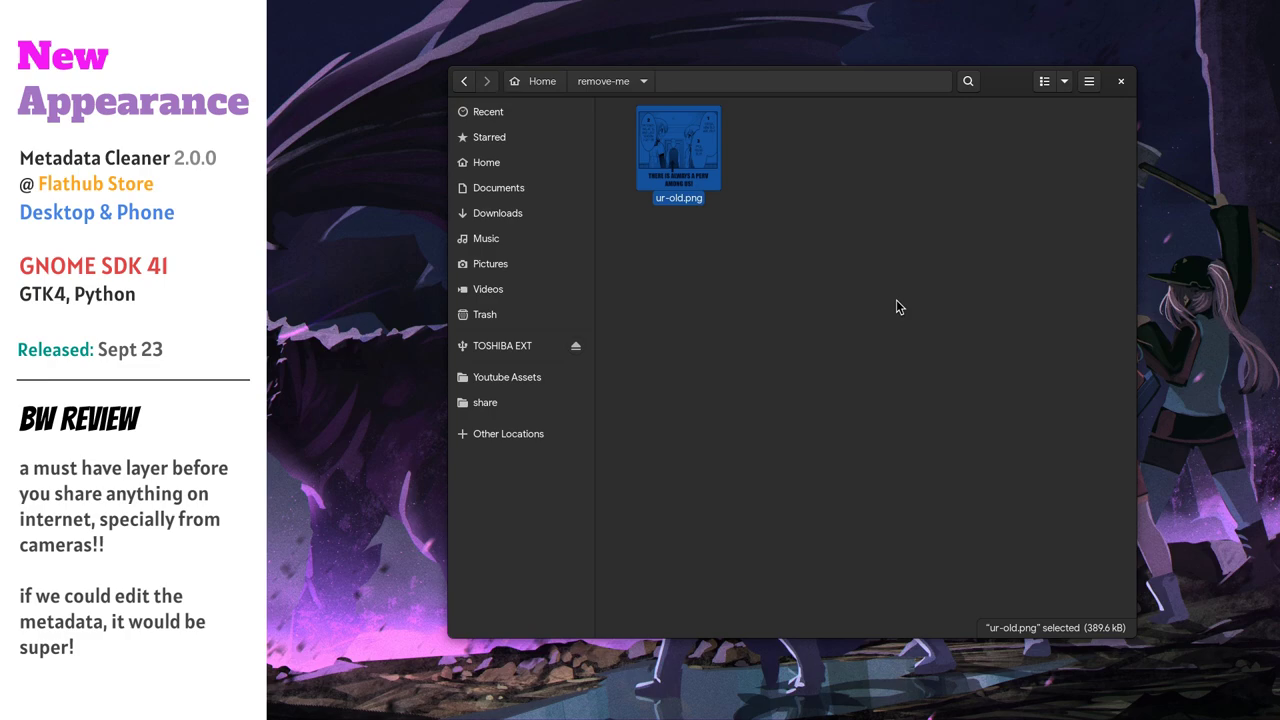
key("space")
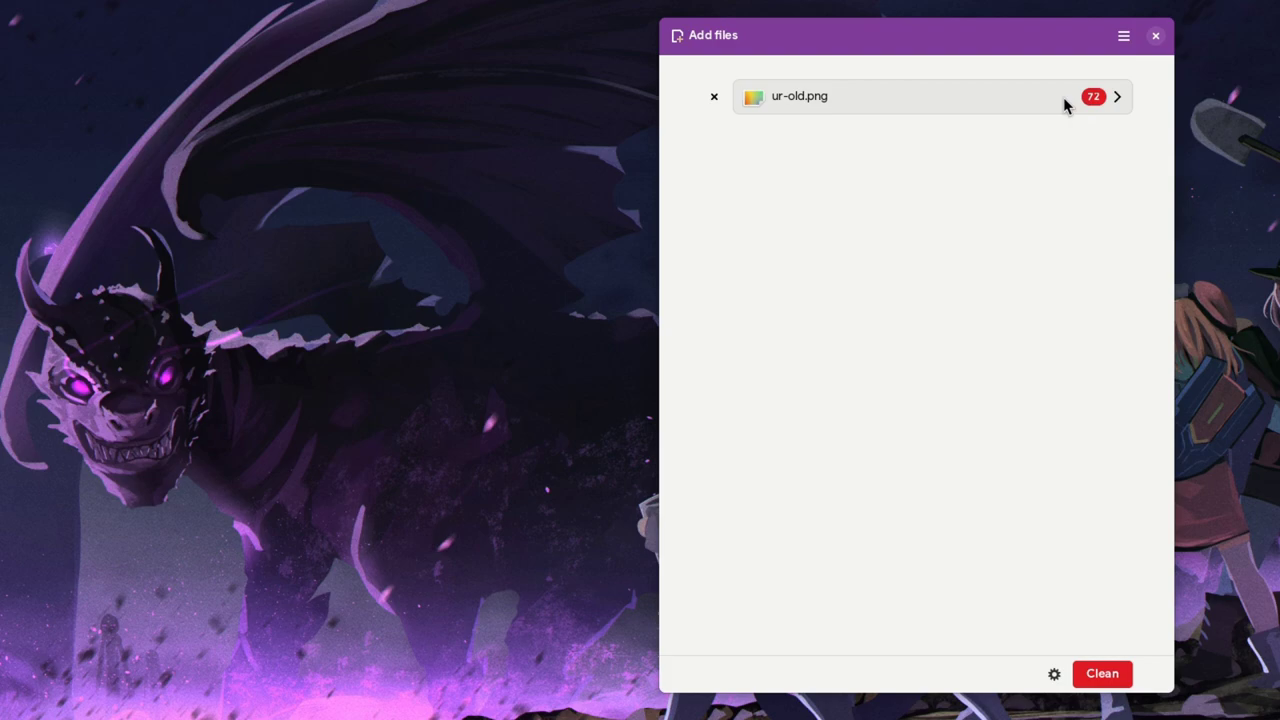
Inspect ur-old.png's metadata, including the GIMP 2.99.7 (Linux) value, then clean the file
left_click(1063, 97)
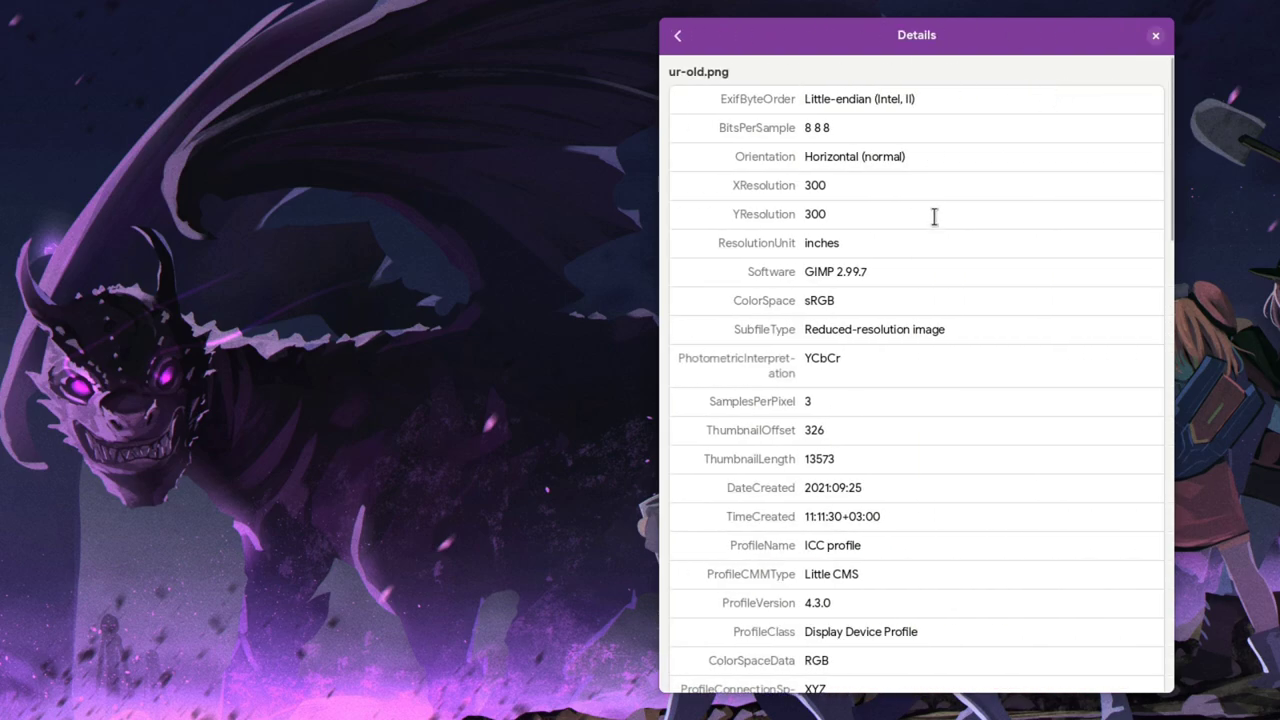
scroll(923, 234, "down", 8)
triple_click(862, 432)
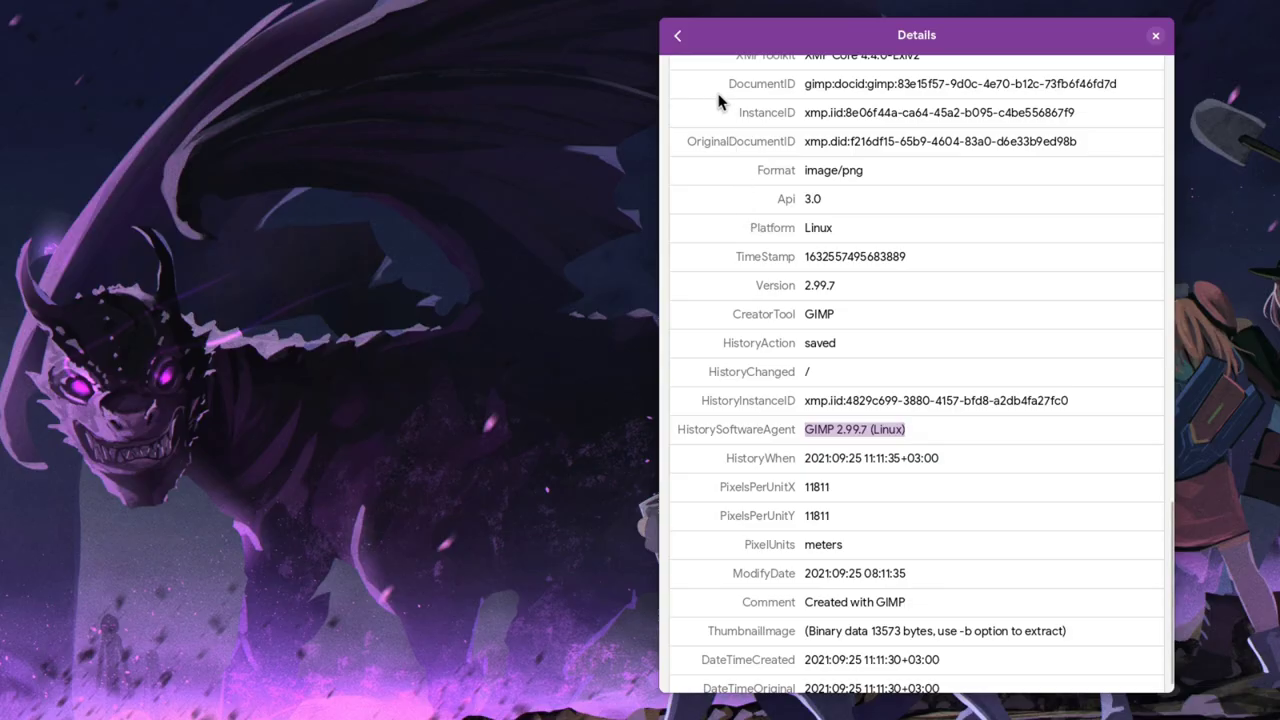
left_click(677, 36)
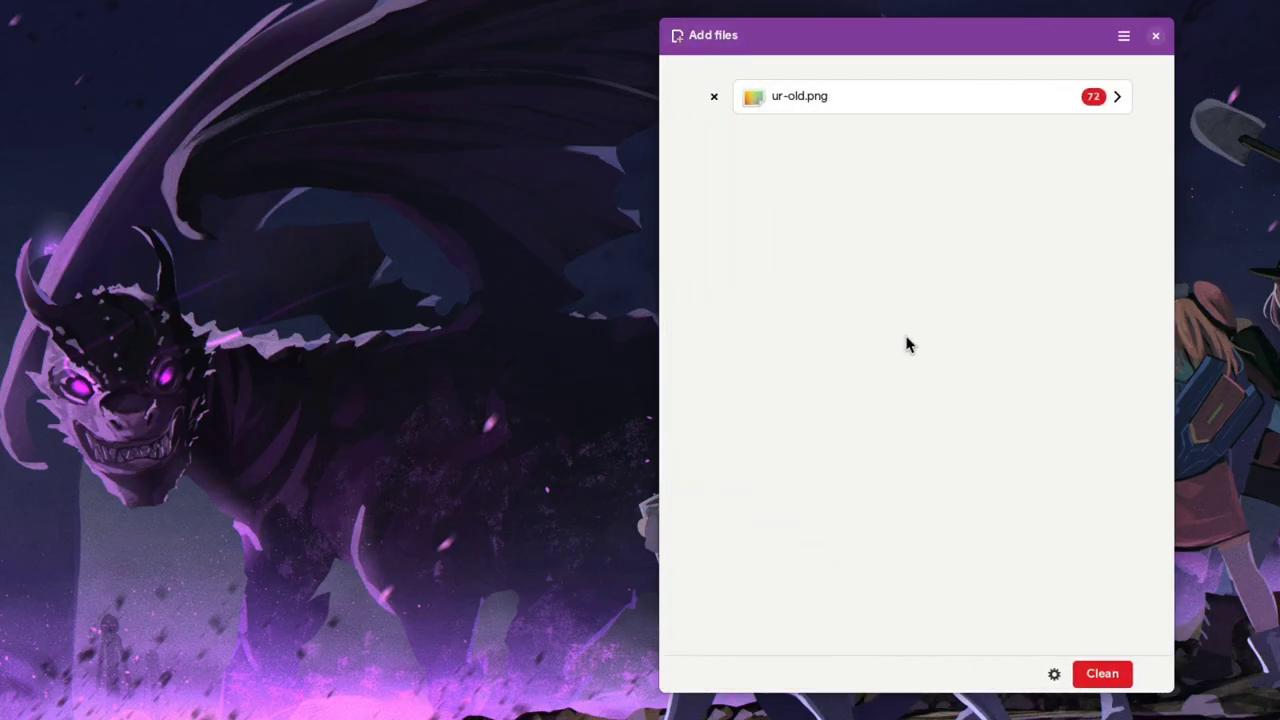
left_click(1100, 674)
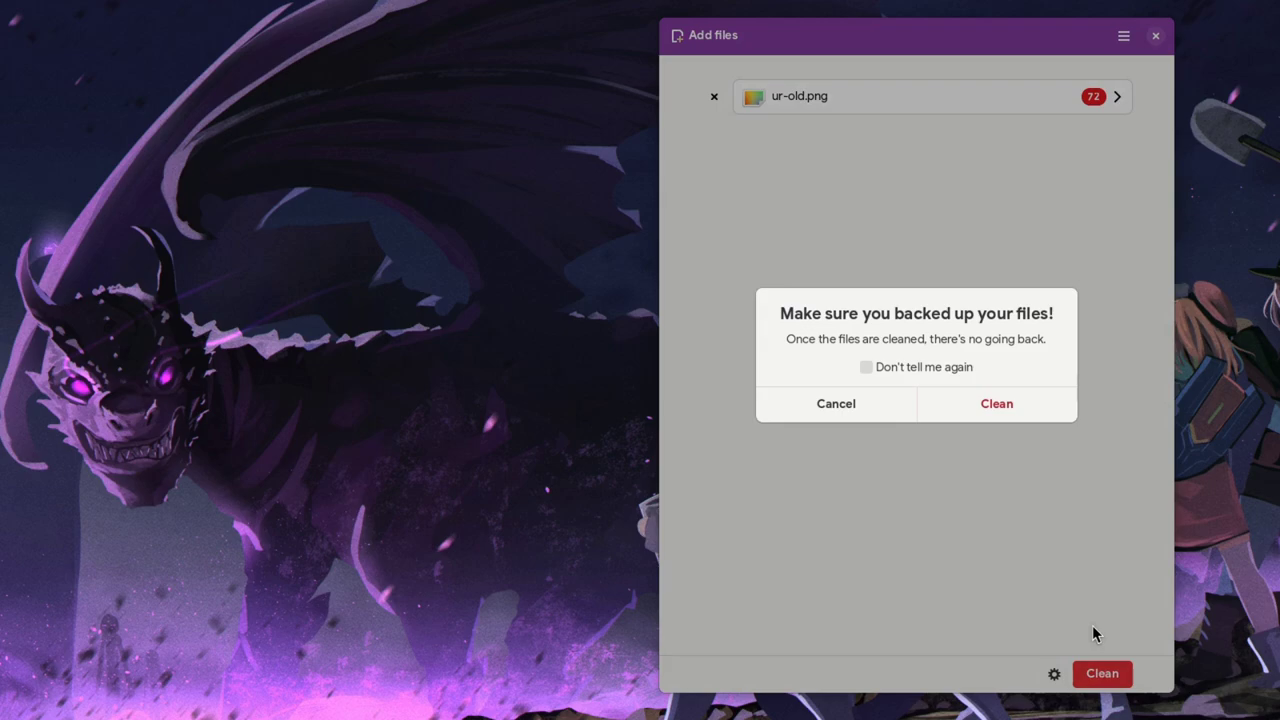
left_click(1030, 404)
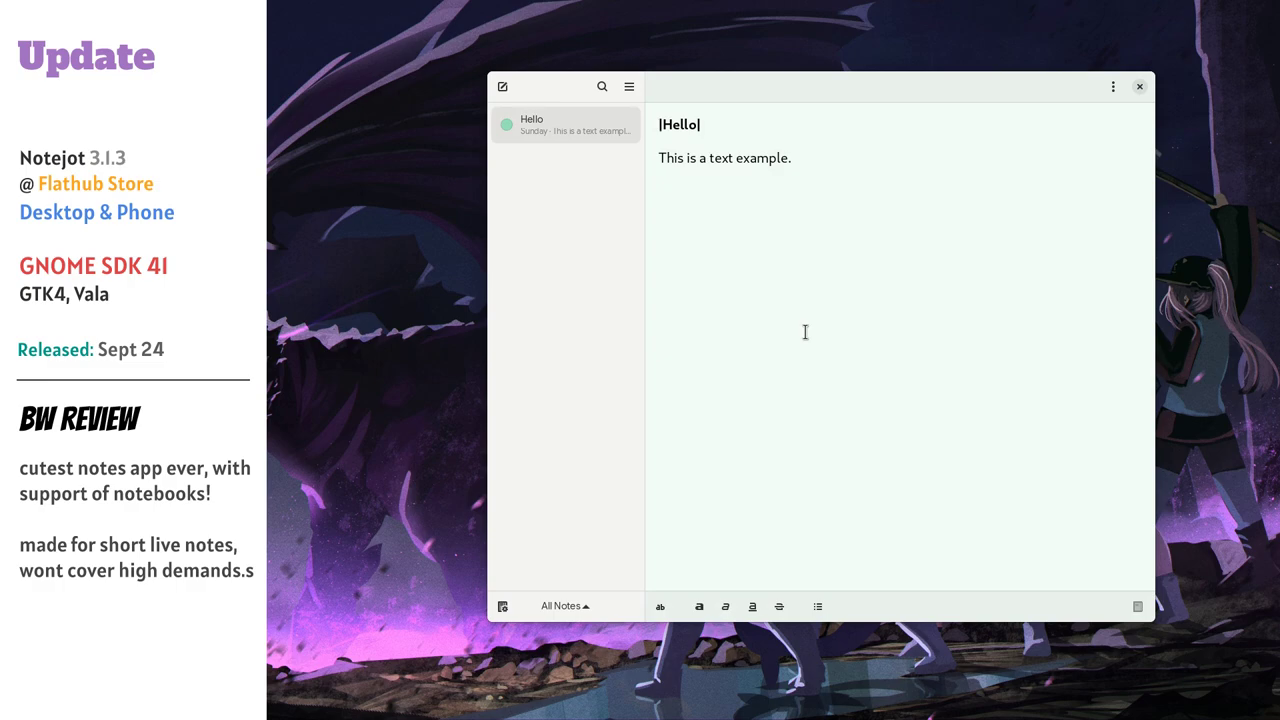
Add New Note 2, colour it red, and bold its line 'This is a text example.'
left_click(502, 88)
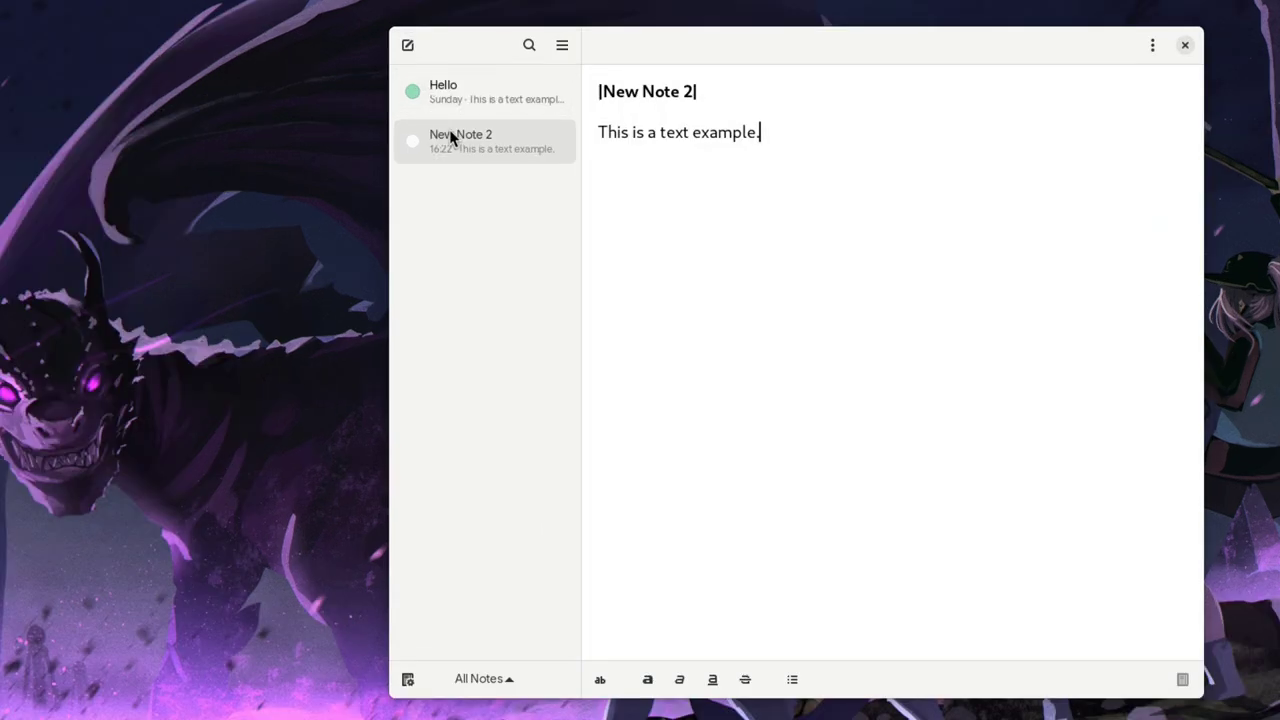
right_click(538, 163)
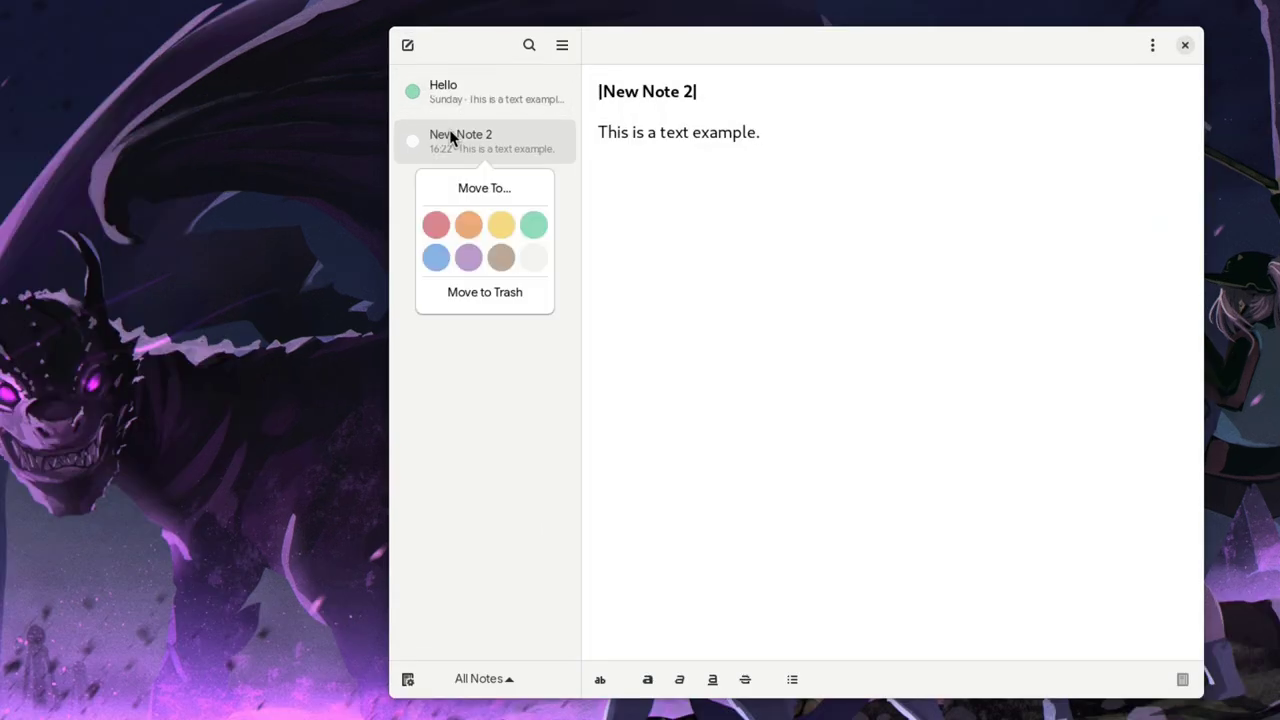
left_click(436, 226)
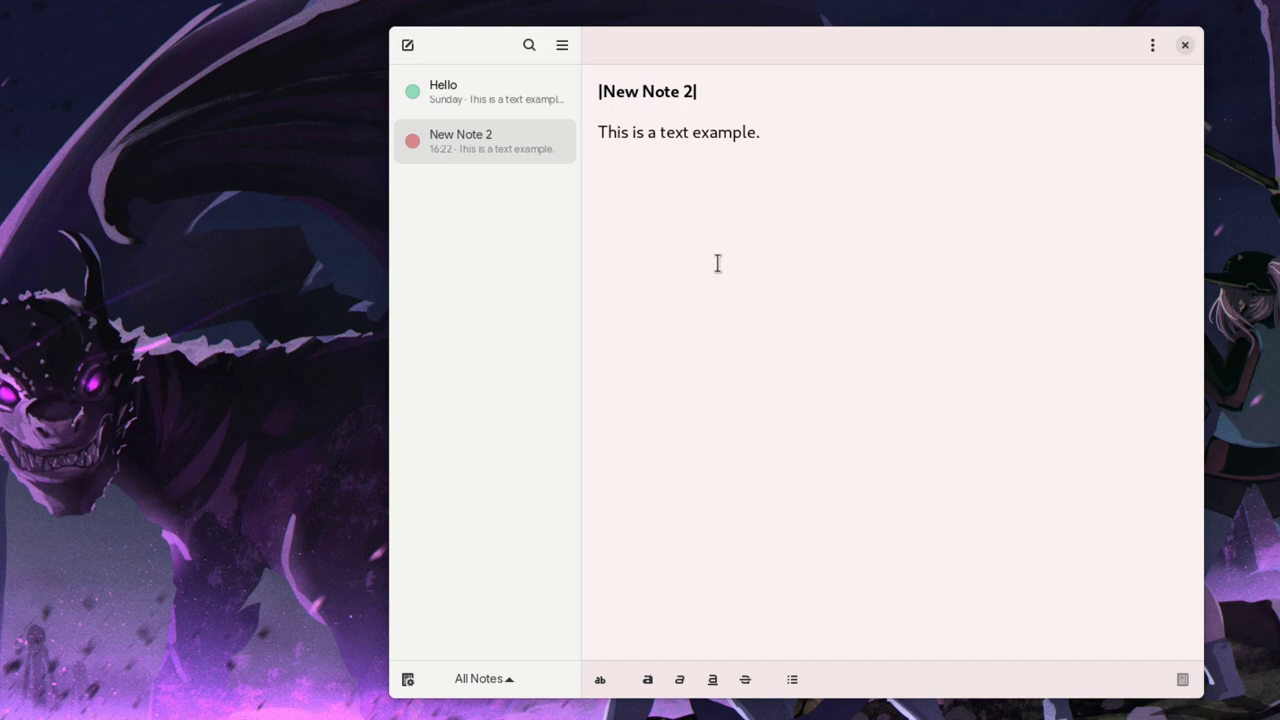
triple_click(670, 134)
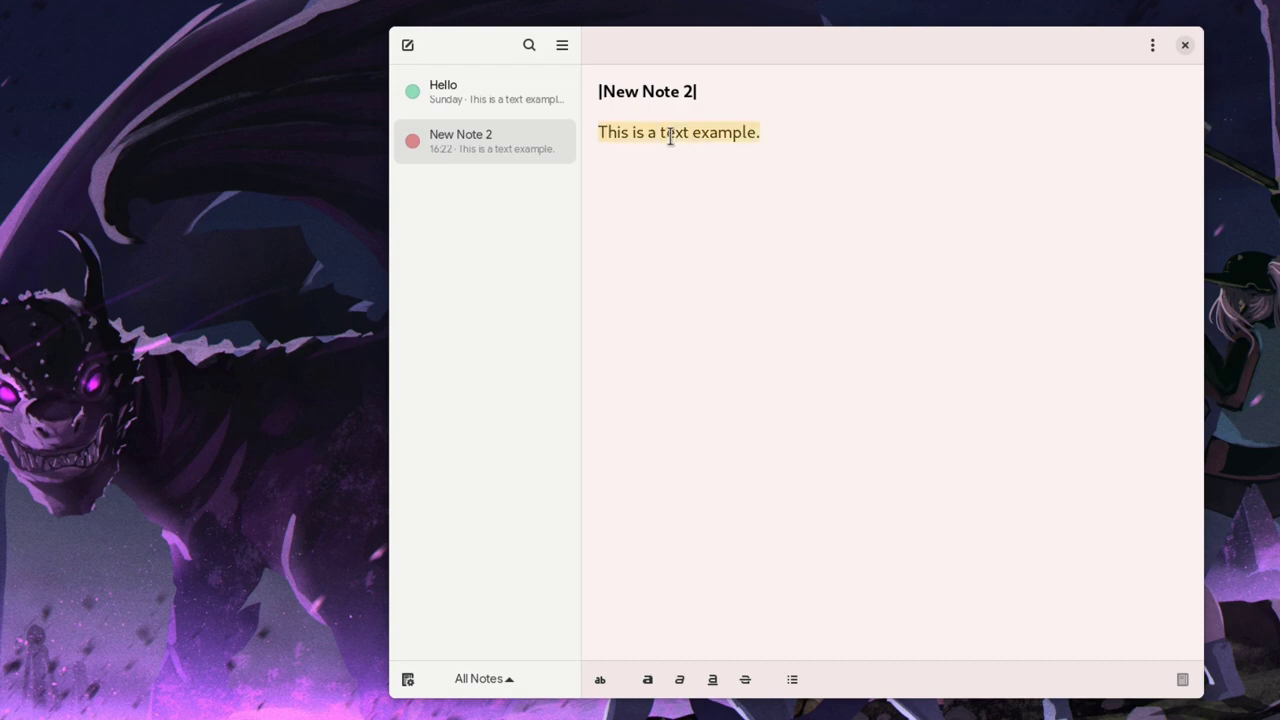
left_click(648, 679)
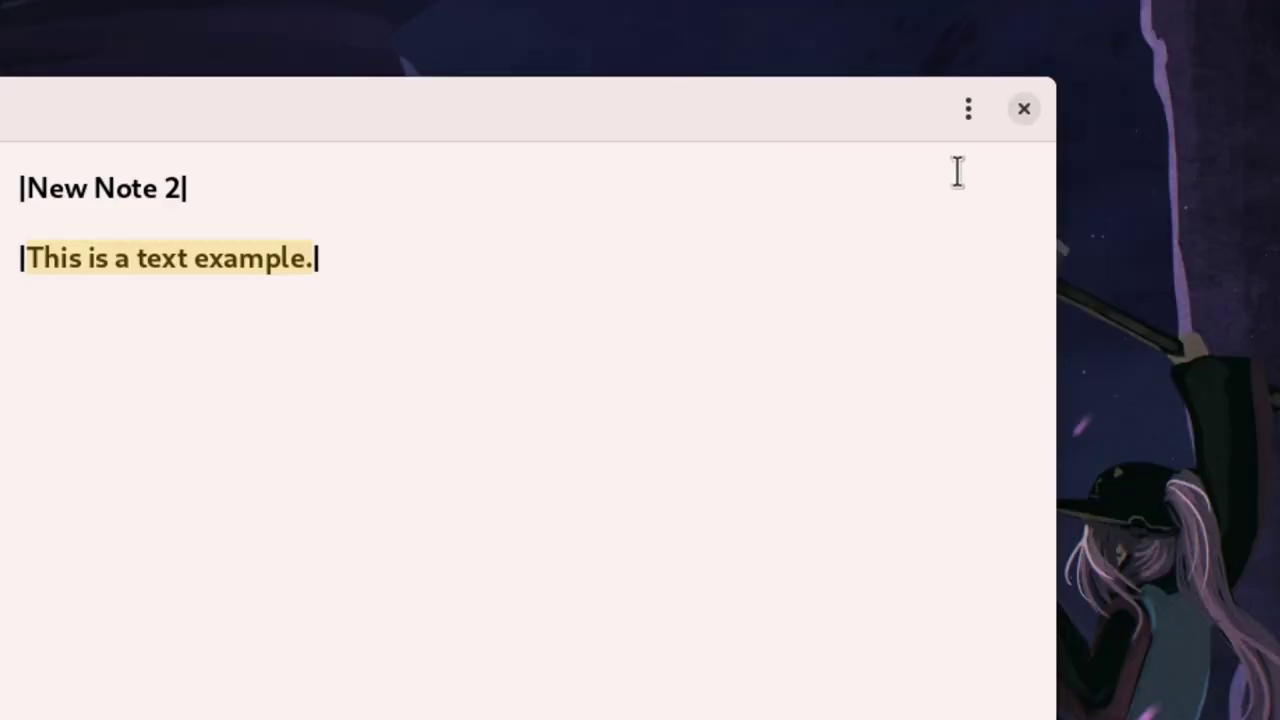
Move New Note 2 into My Secret Notebook
left_click(1152, 45)
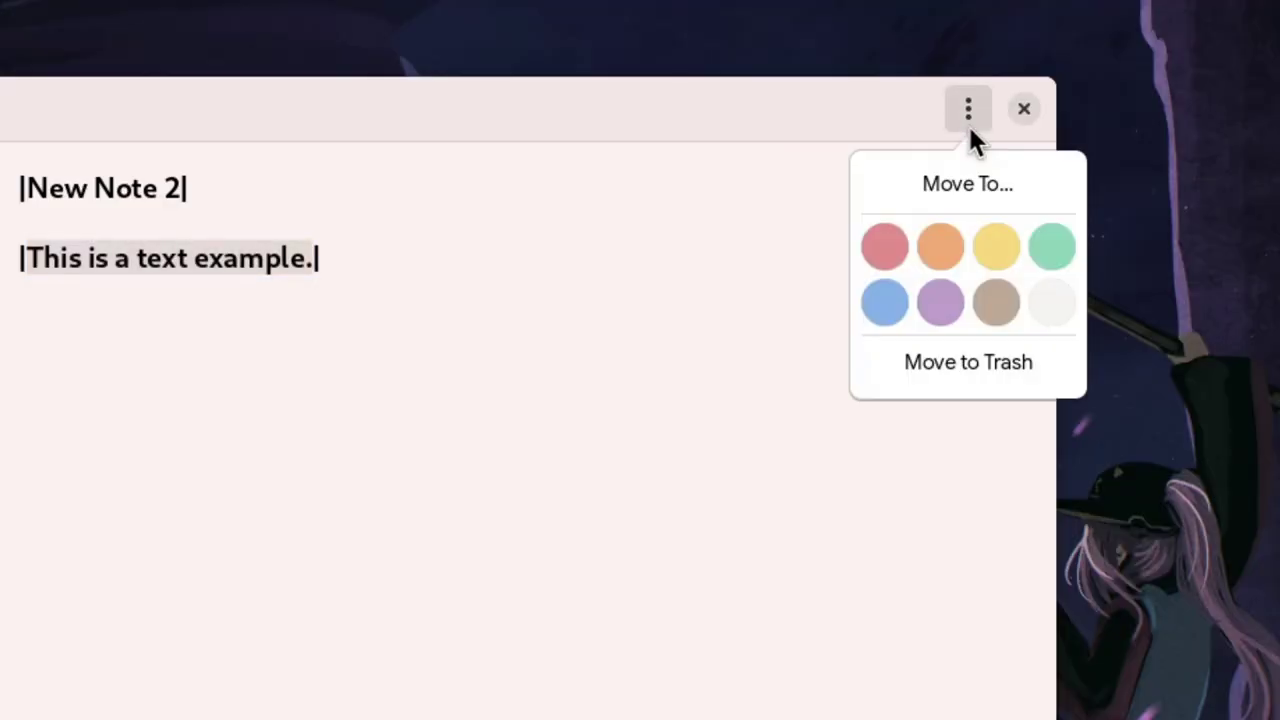
left_click(950, 196)
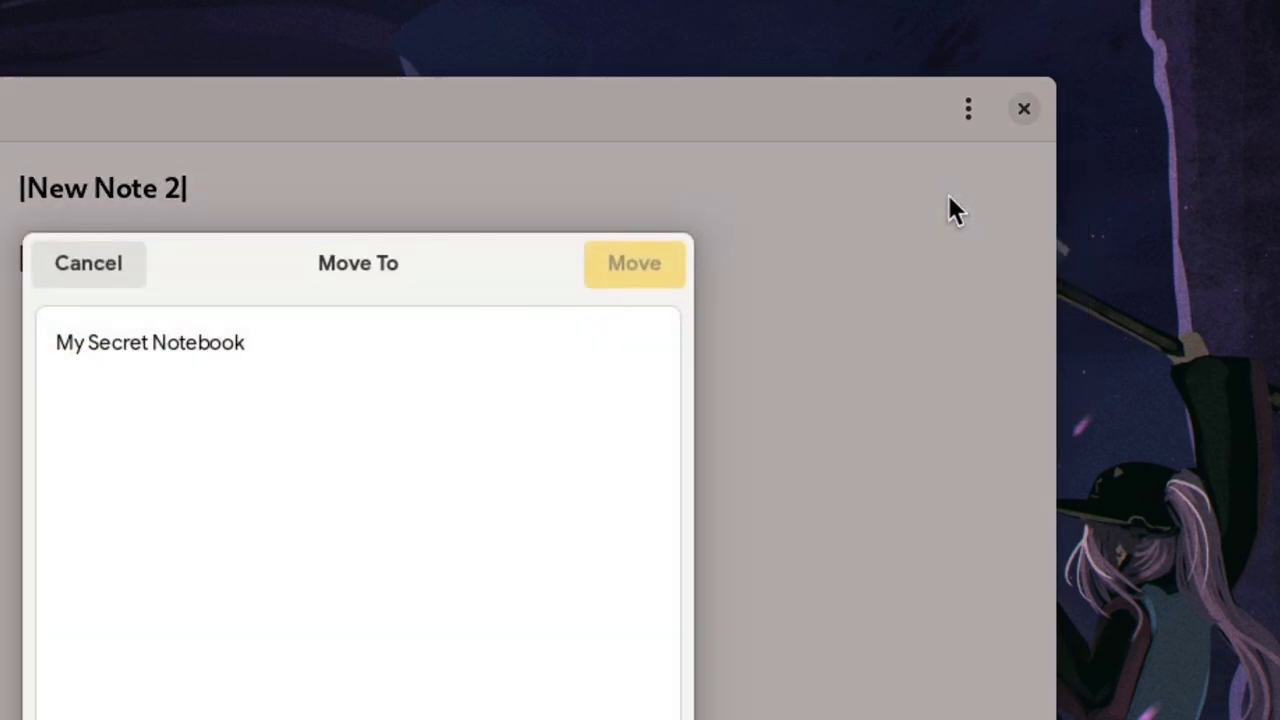
left_click(300, 350)
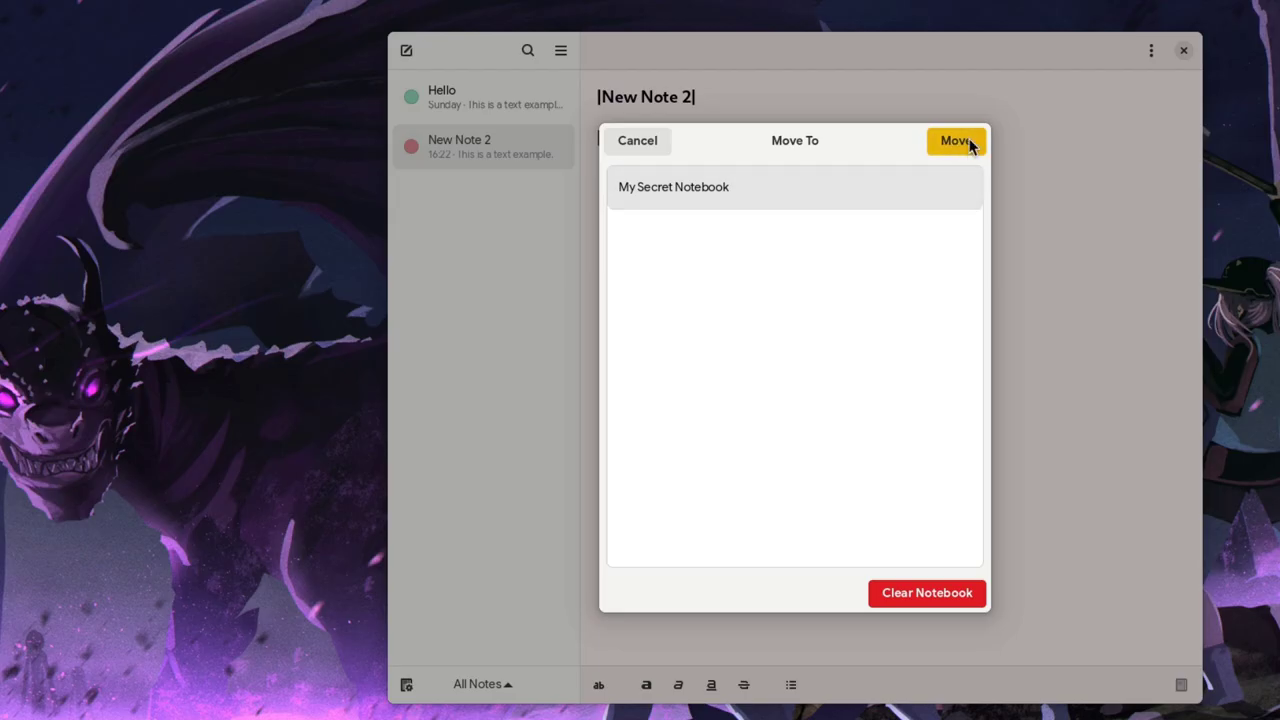
left_click(966, 143)
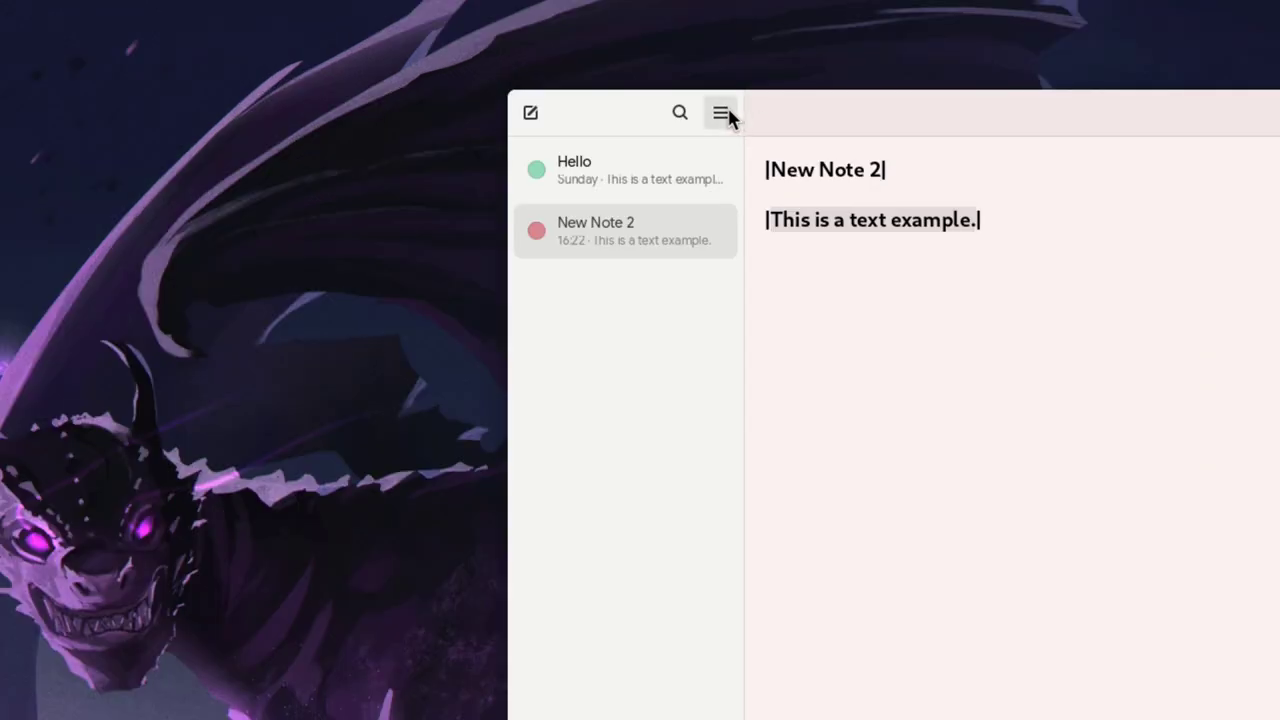
Switch Notejot to dark mode and narrow the window to the single-pane notes list
left_click(721, 114)
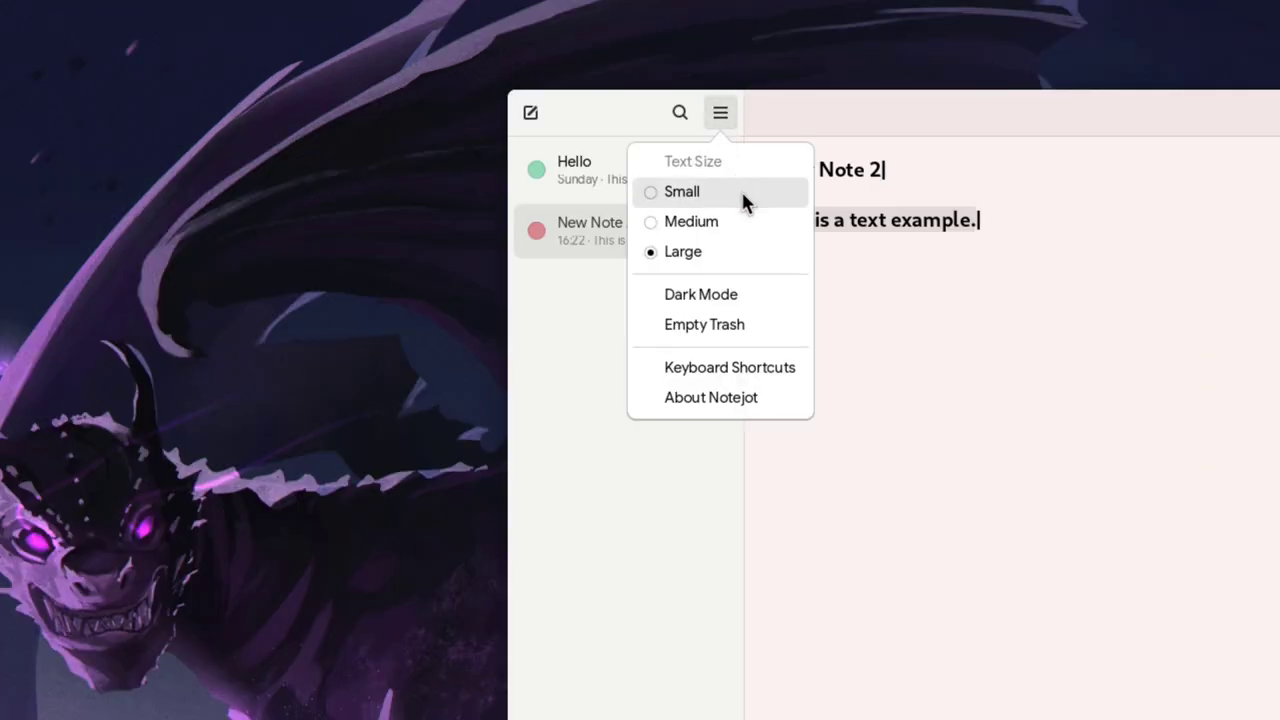
left_click(739, 309)
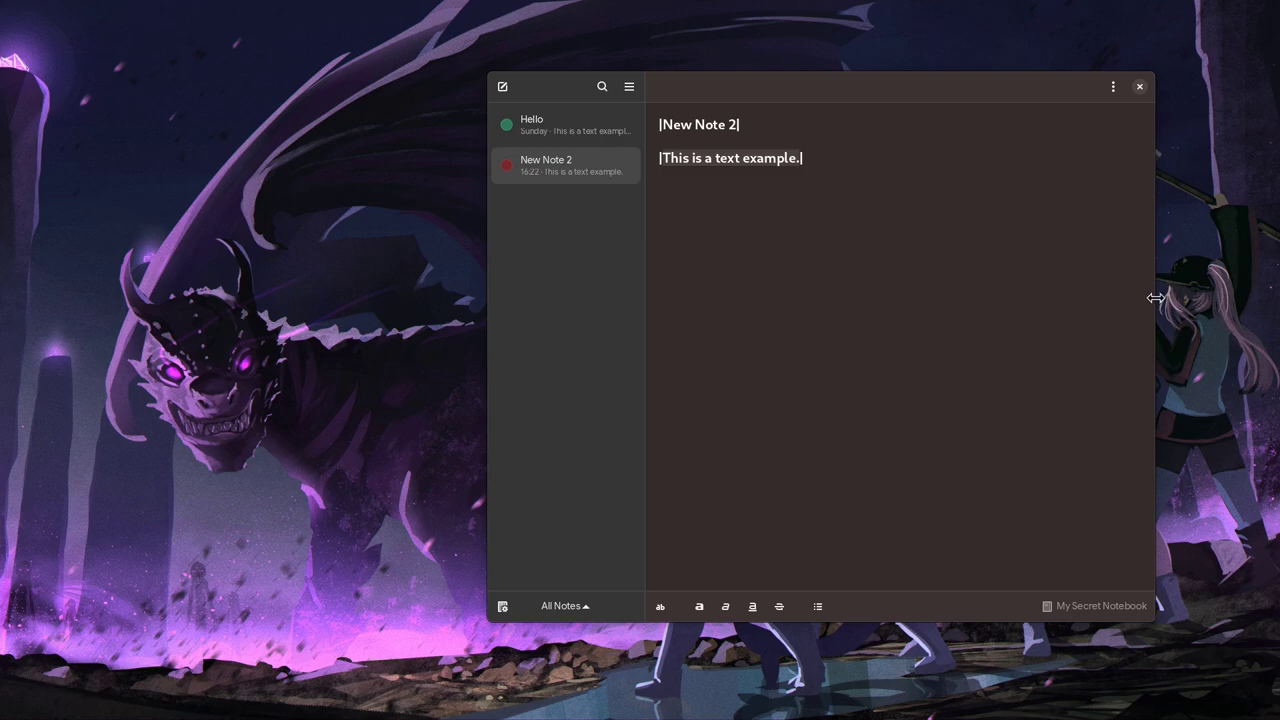
left_click_drag(1155, 298, 838, 300)
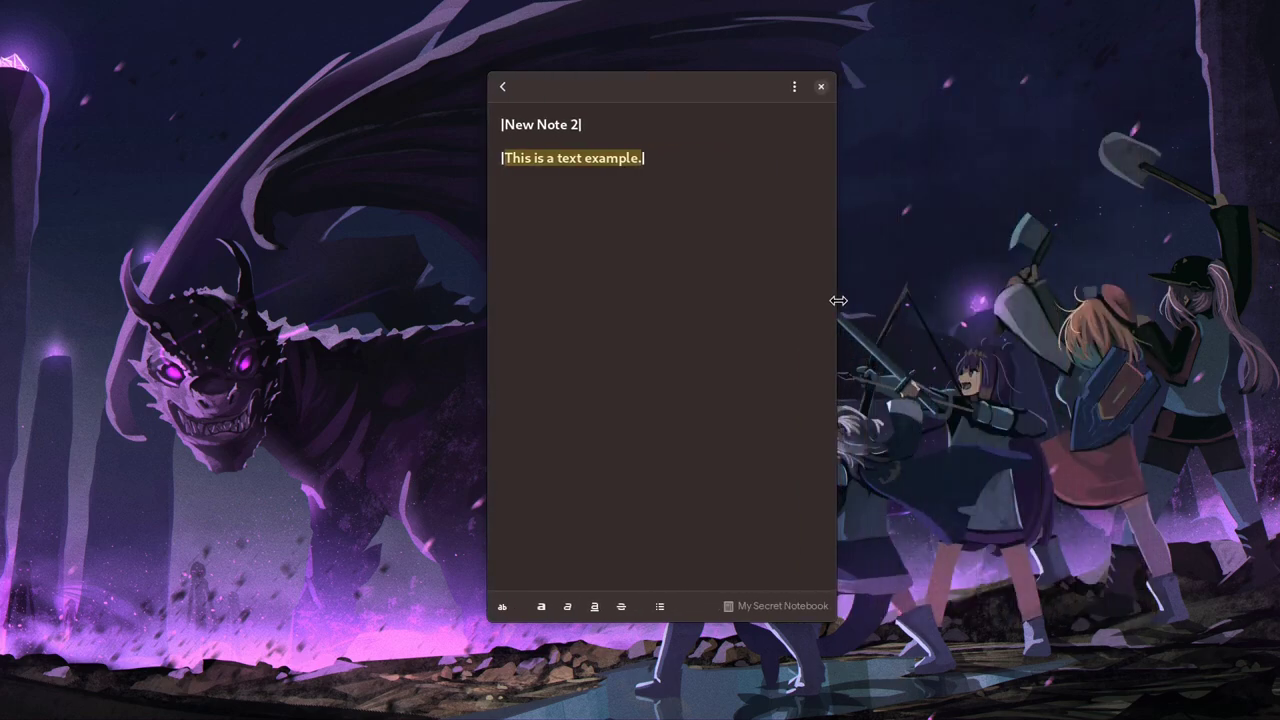
left_click(503, 88)
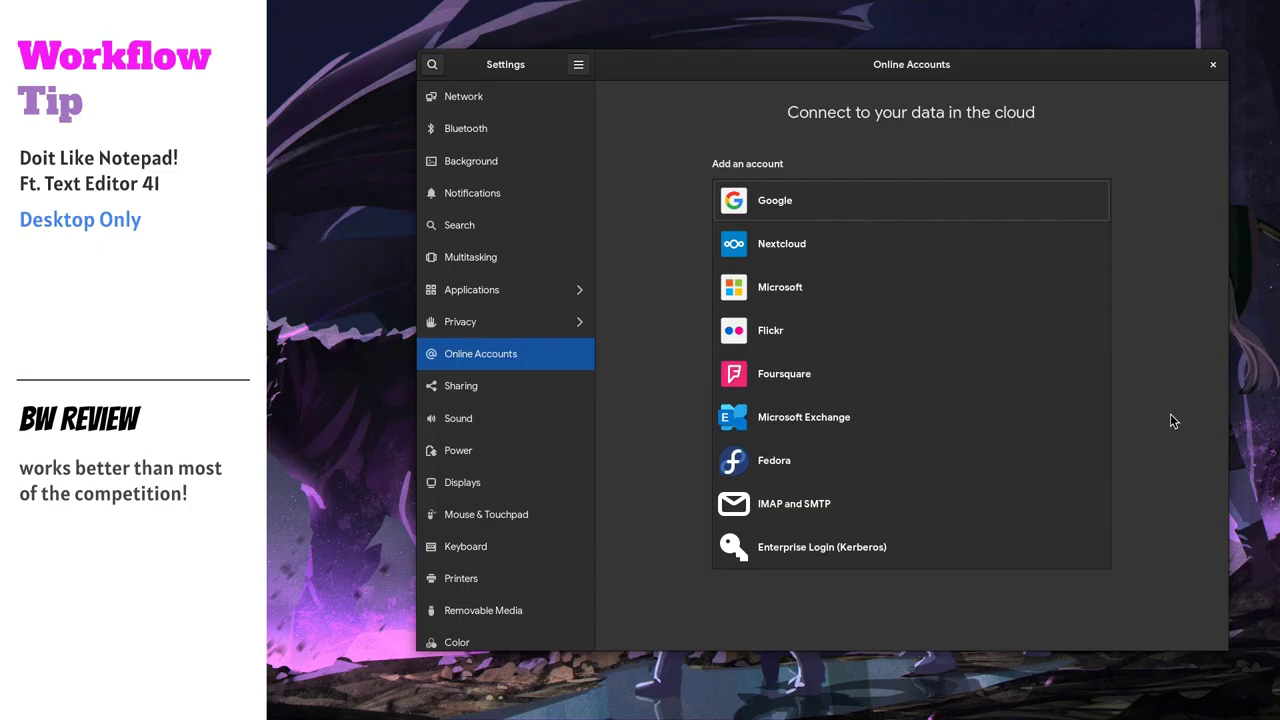
Sign in to a Google account with its e-mail, allow GNOME access, and toggle off Files access
left_click(953, 197)
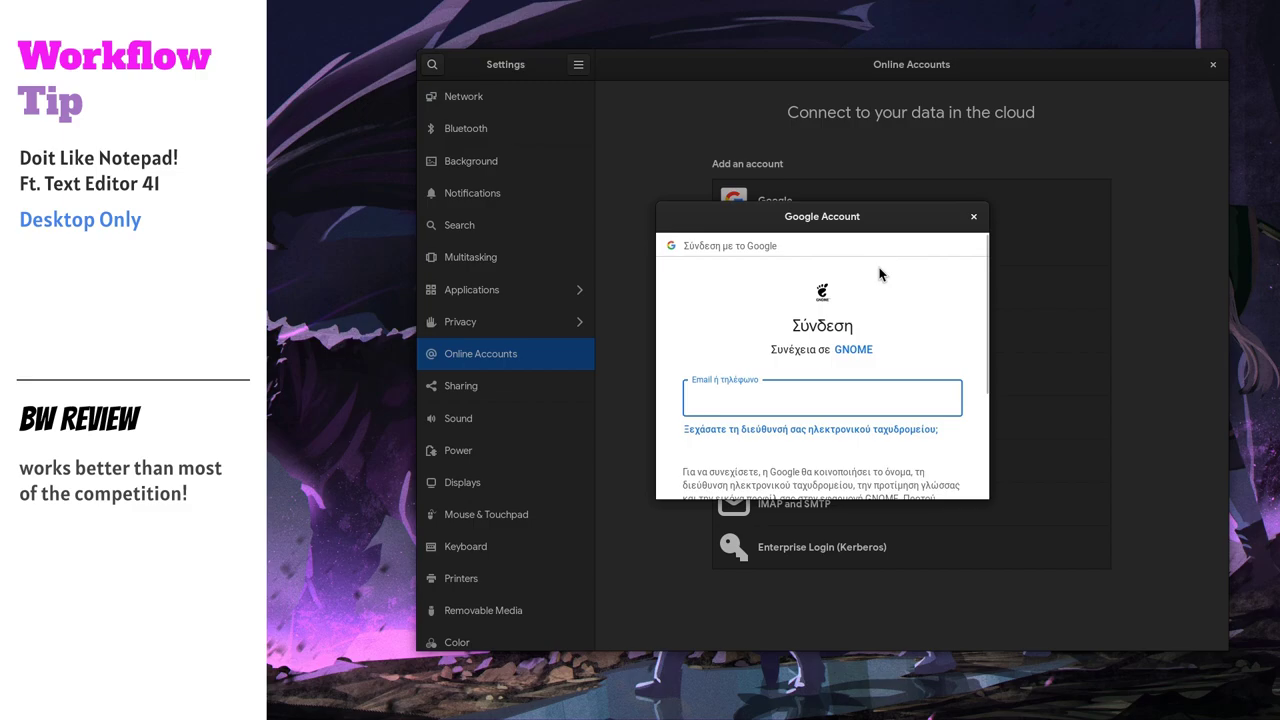
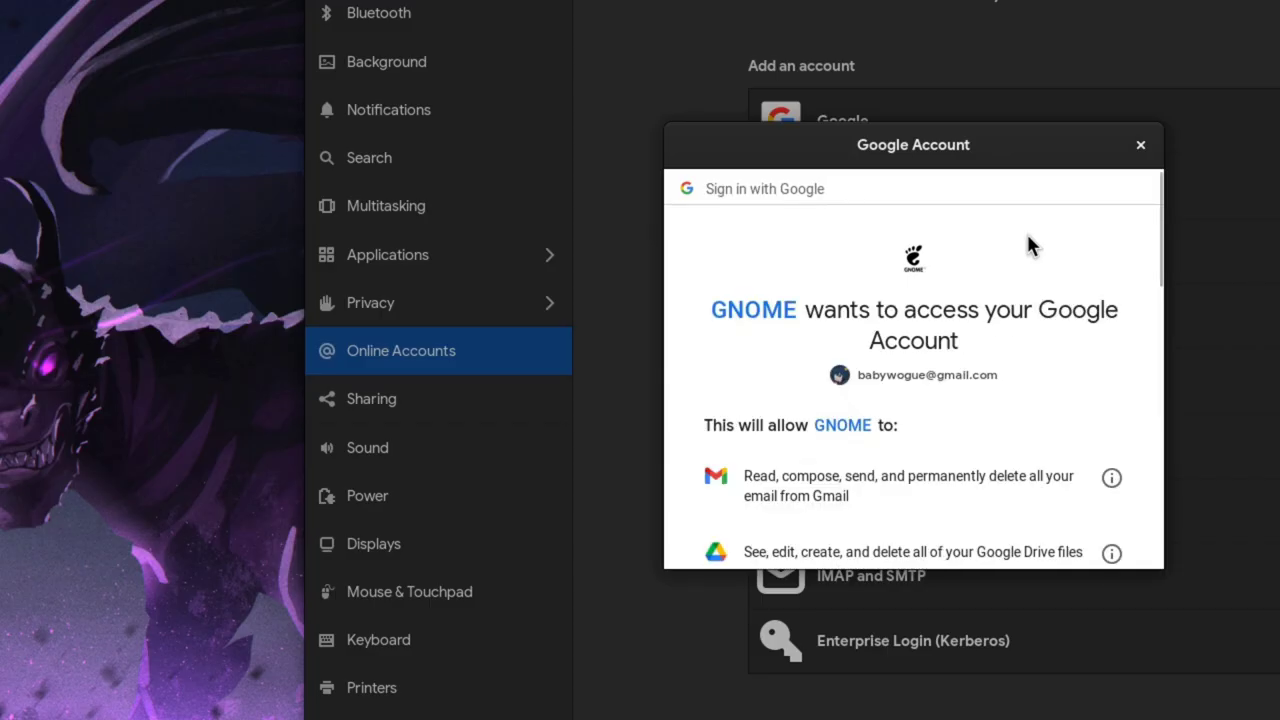
scroll(1029, 246, "down", 10)
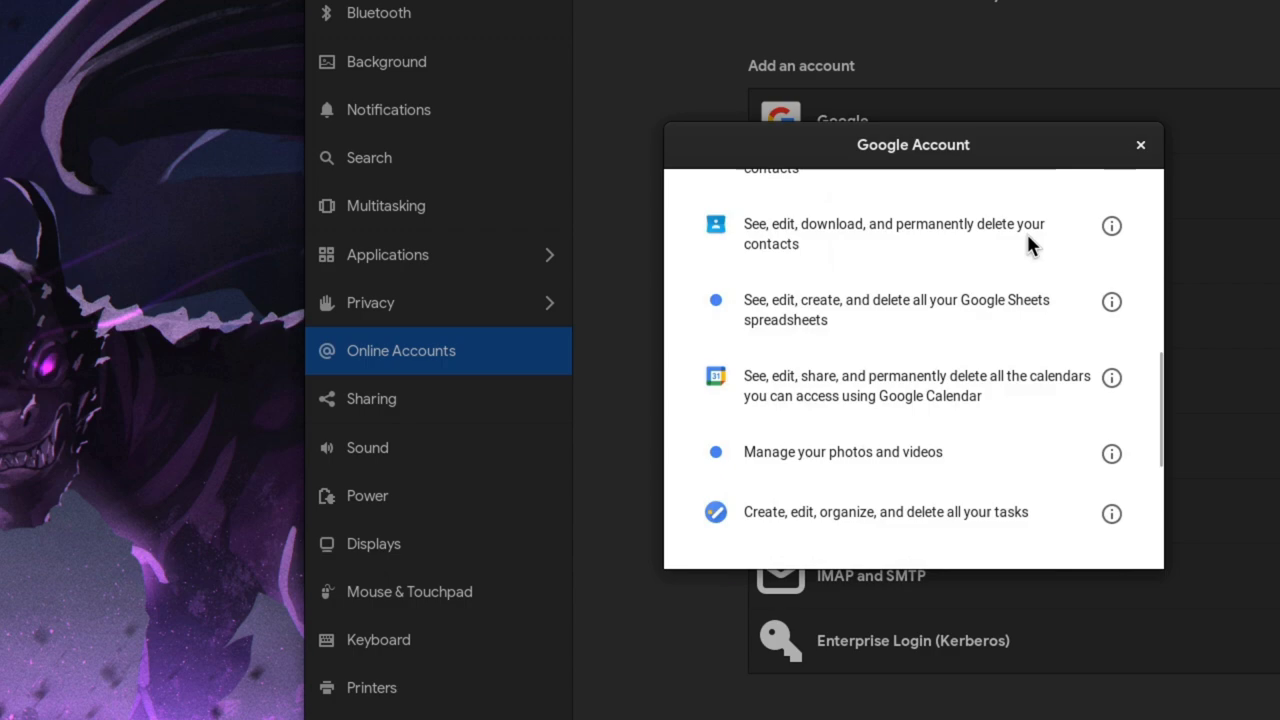
scroll(1030, 250, "down", 5)
left_click(1016, 440)
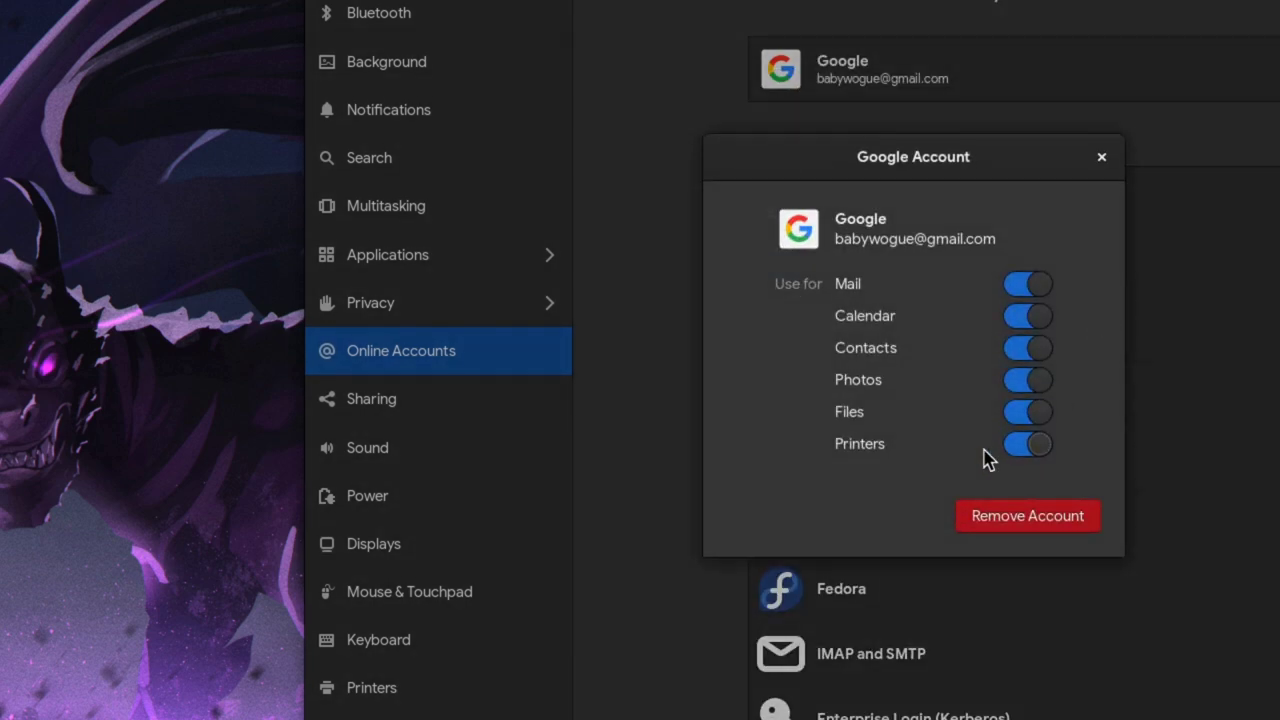
left_click(1049, 416)
Re-enable the account's file access and create a Notes folder in My Drive
left_click(1043, 416)
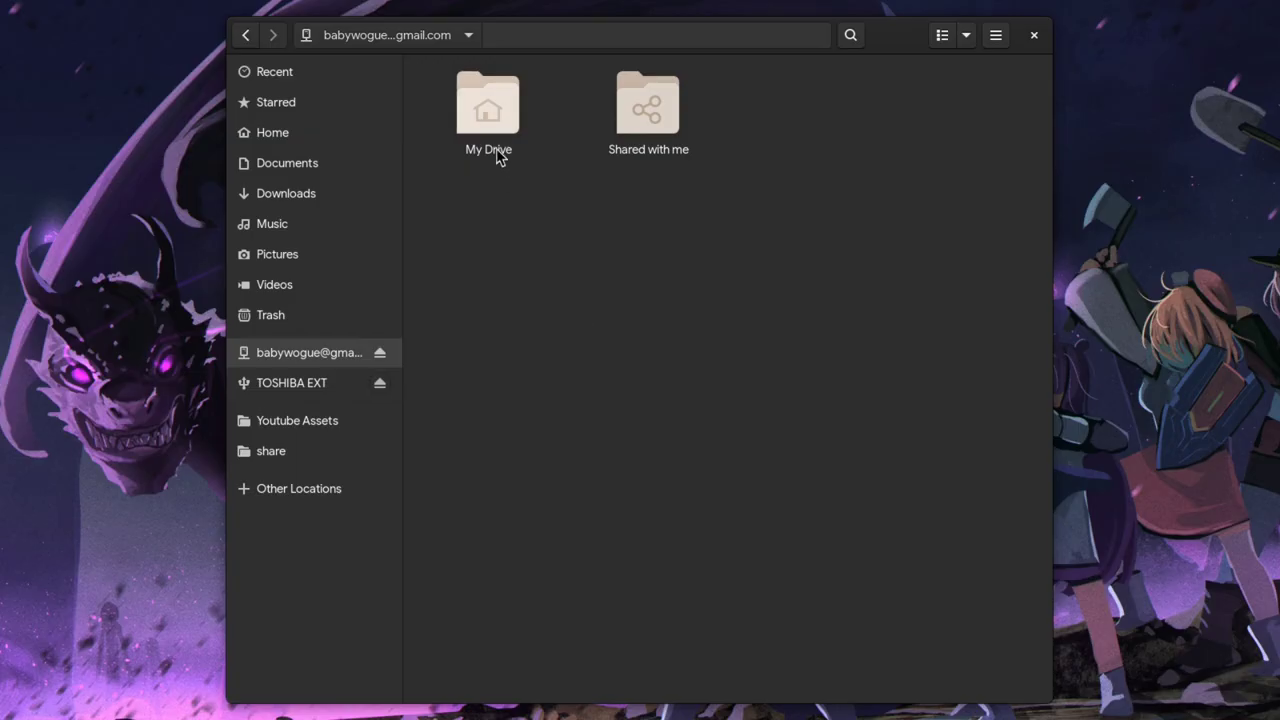
double_click(491, 131)
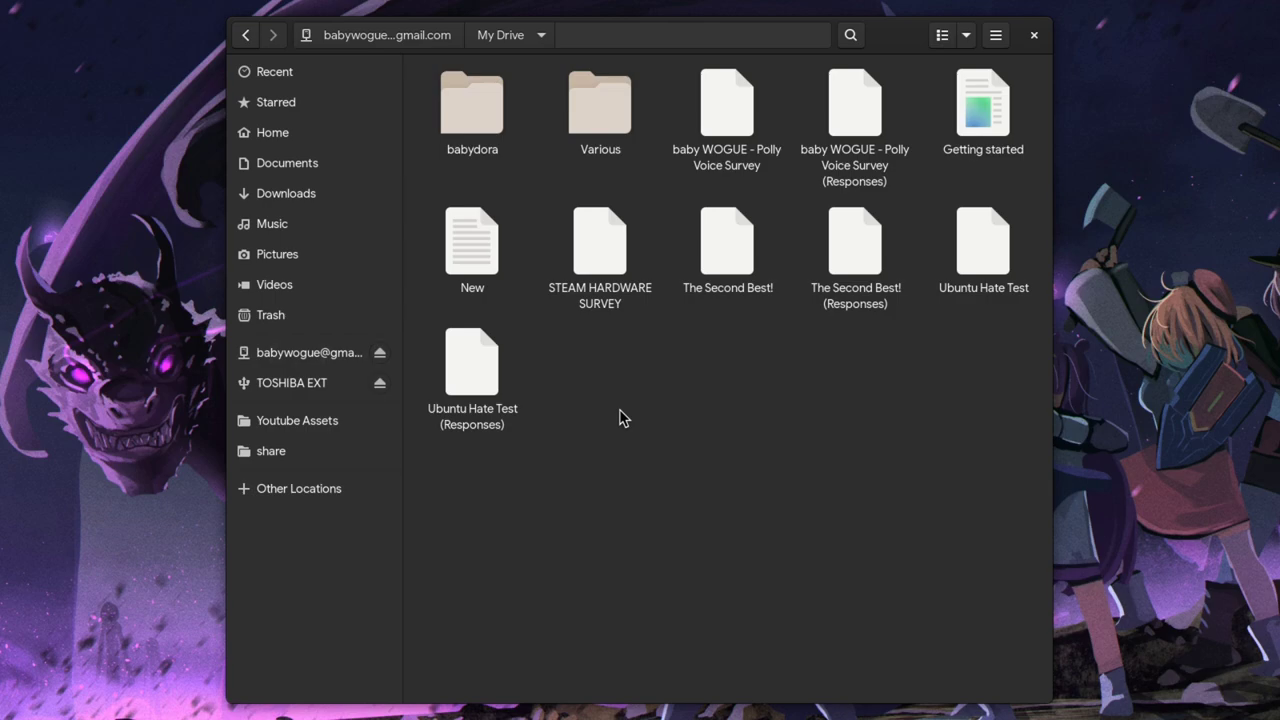
key("ctrl+shift+n")
type("Notes")
key("Return")
key("Return")
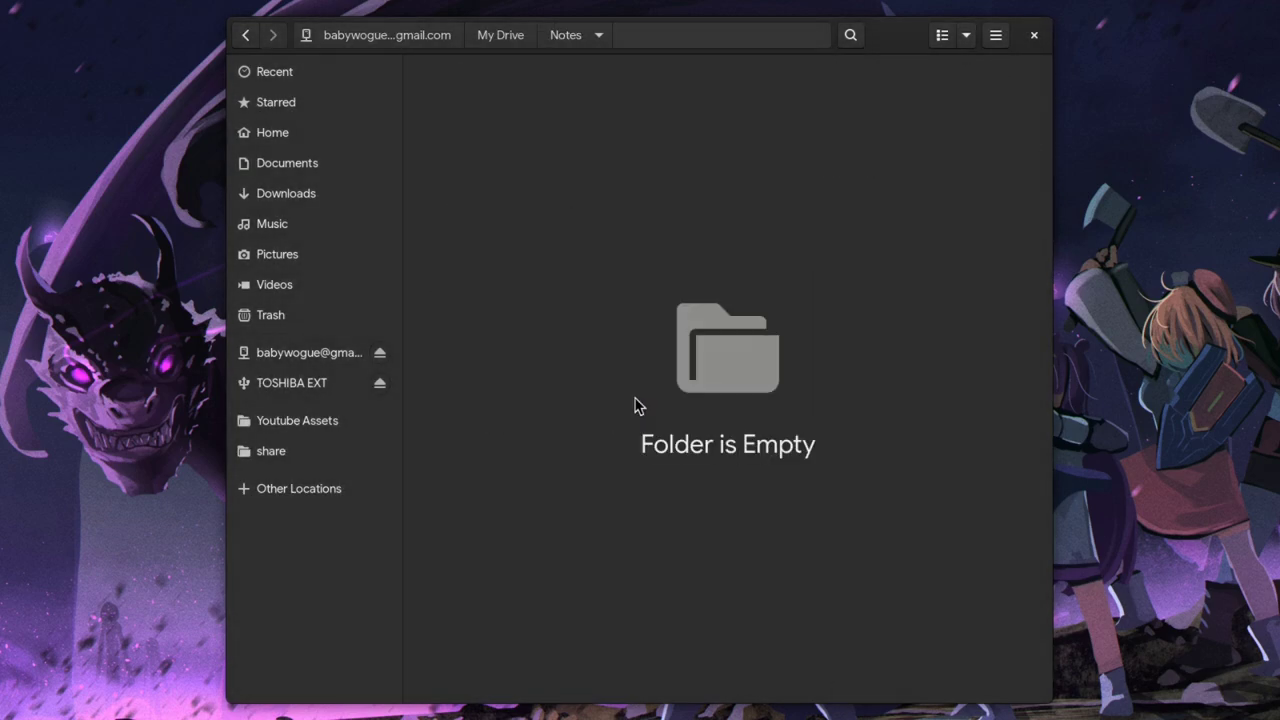
key("ctrl+alt+n")
type("Note One")
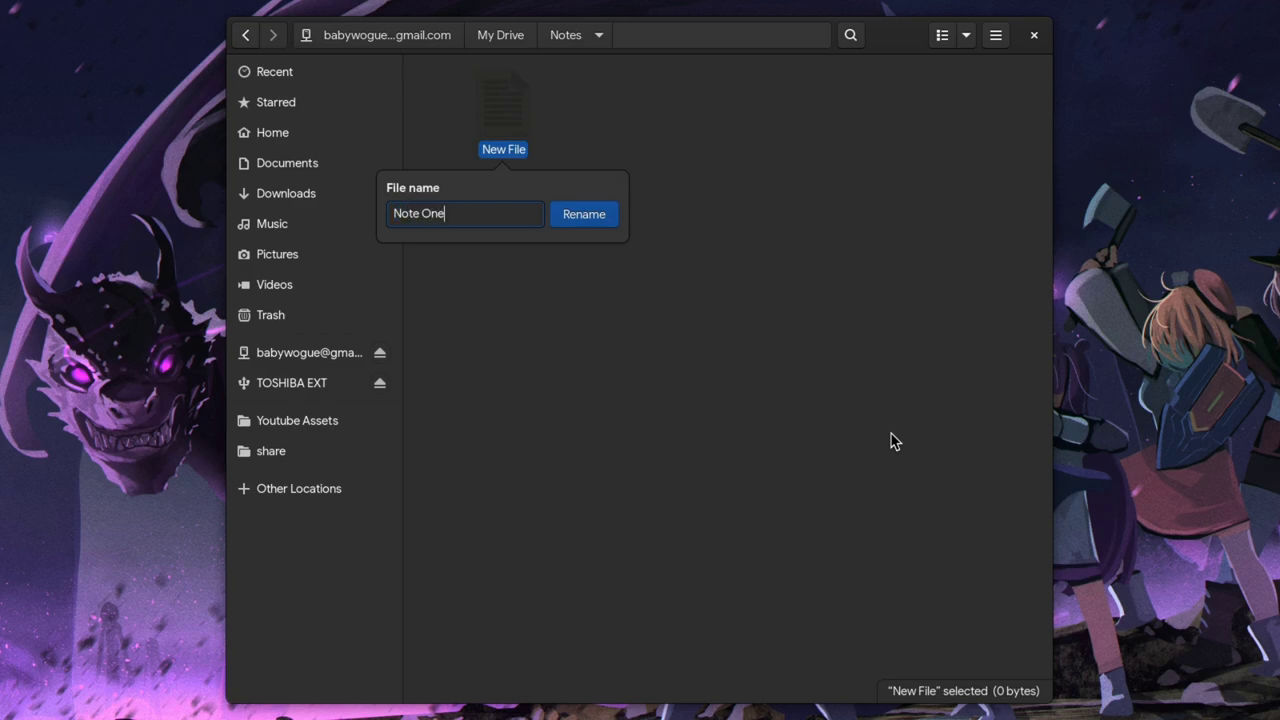
key("Return")
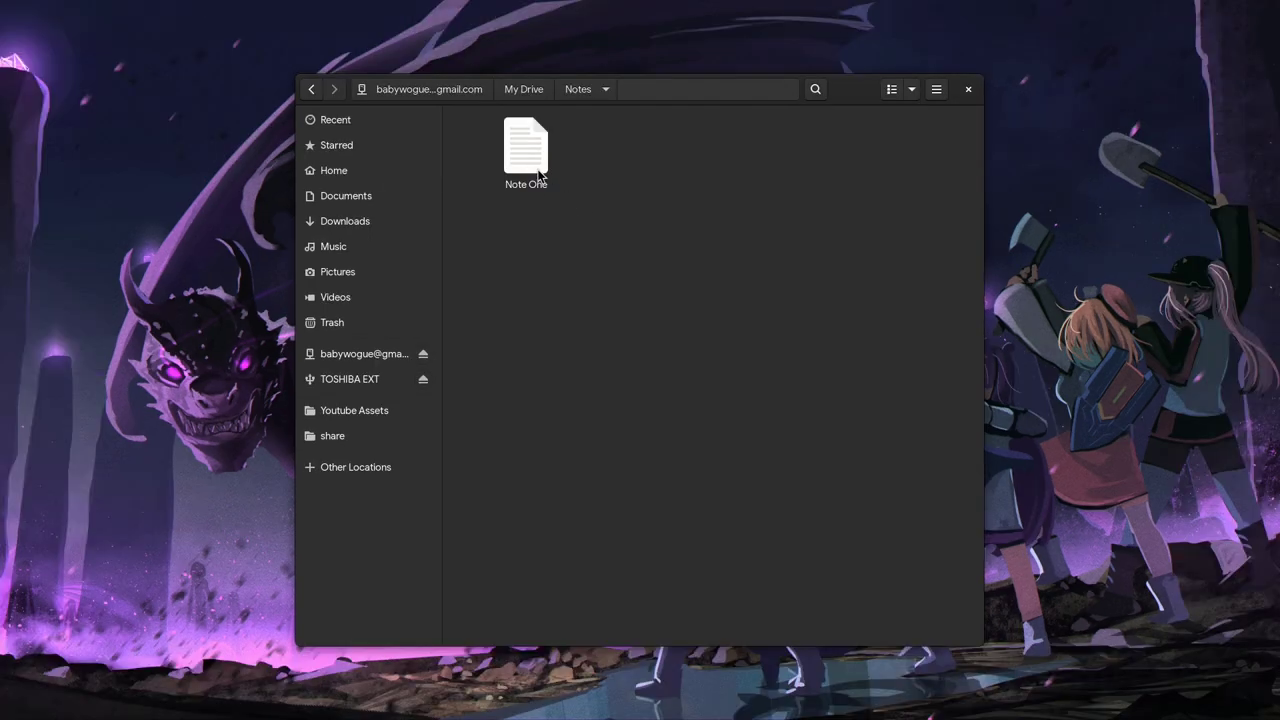
double_click(526, 155)
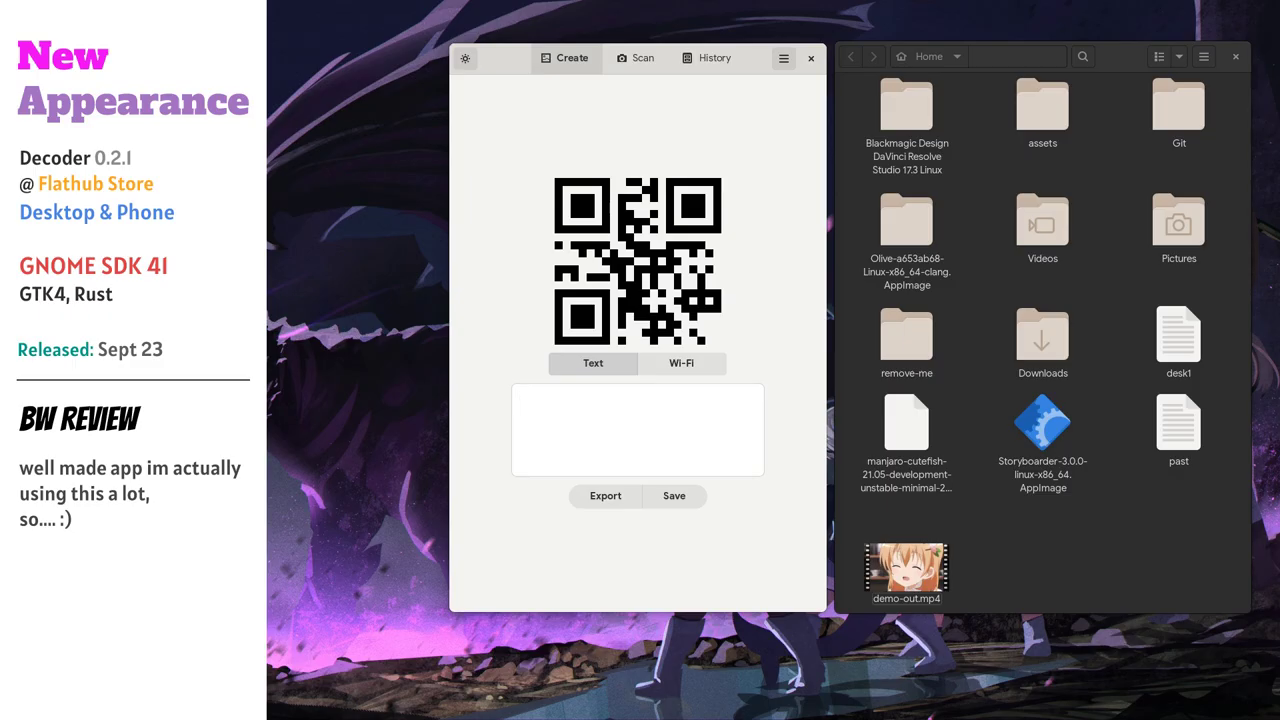
type("htt")
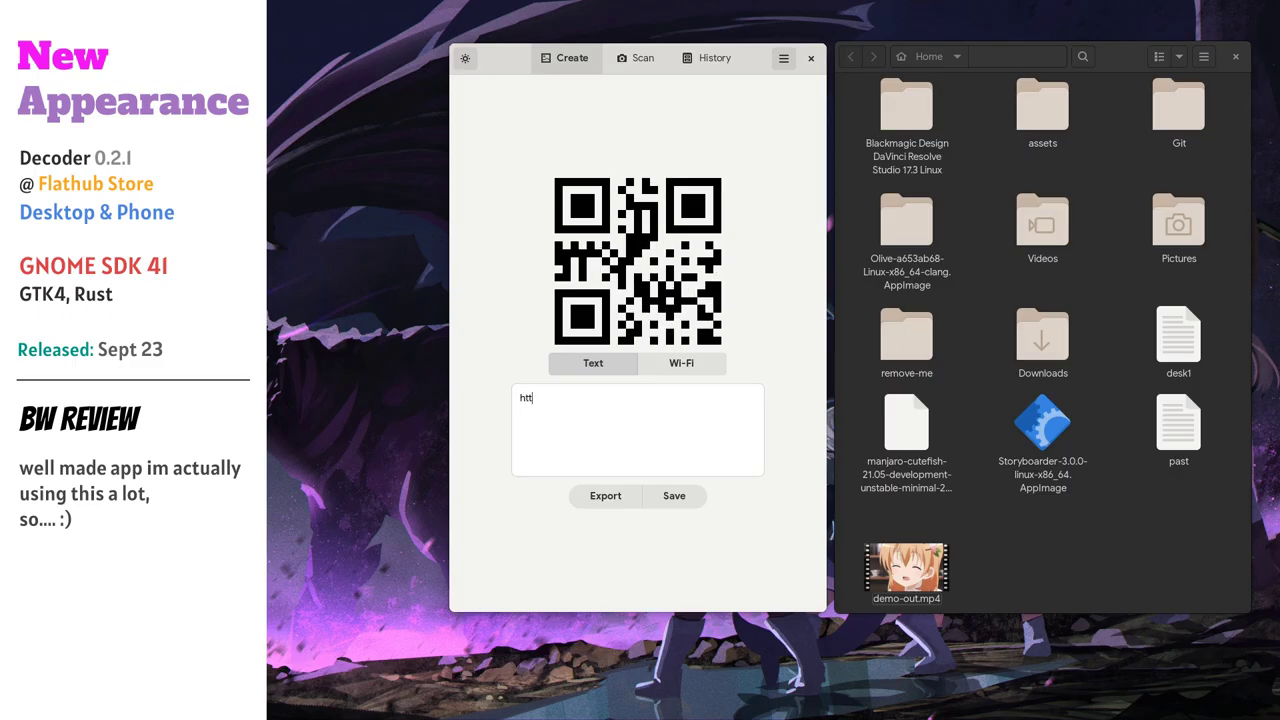
type("ps://baby")
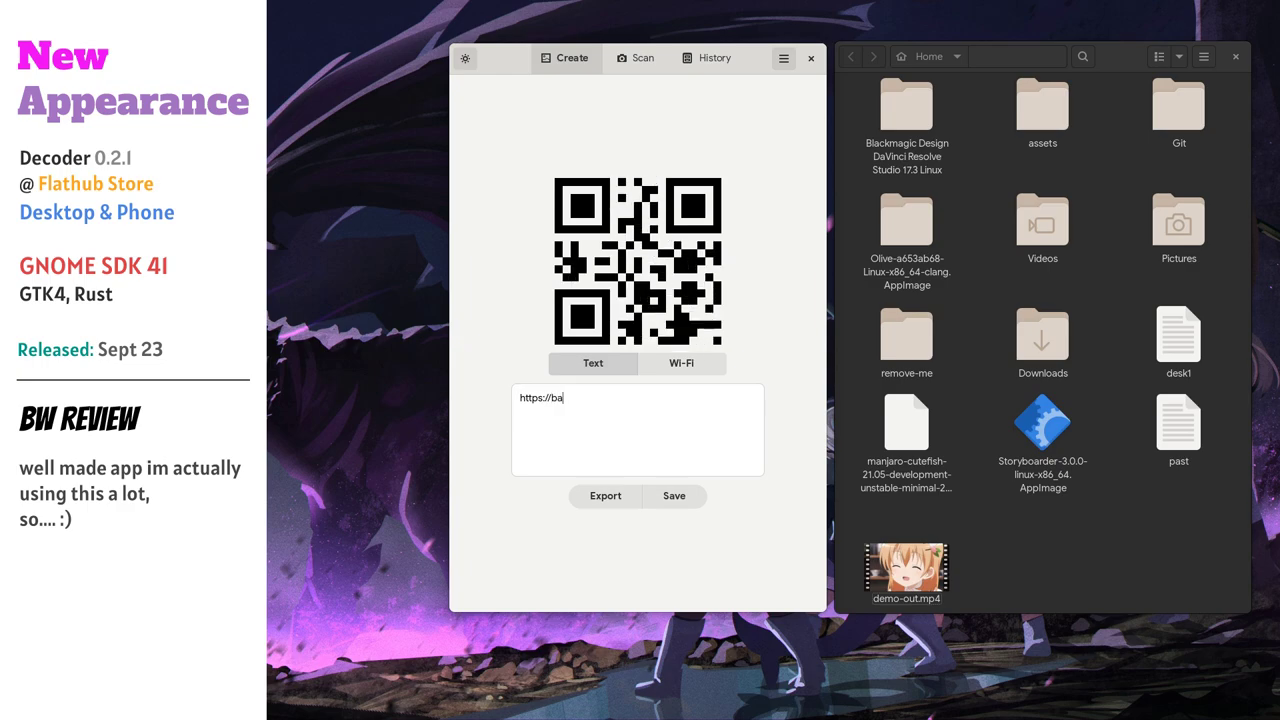
type("wogue.world")
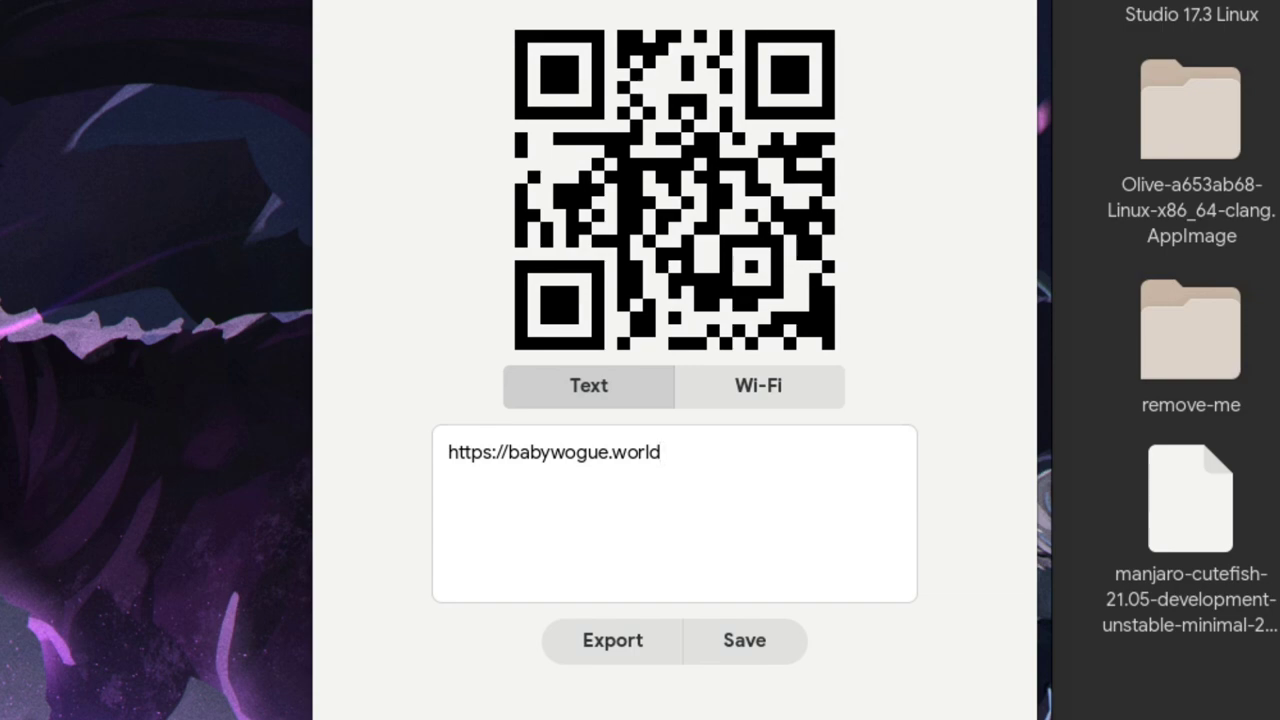
left_click(598, 645)
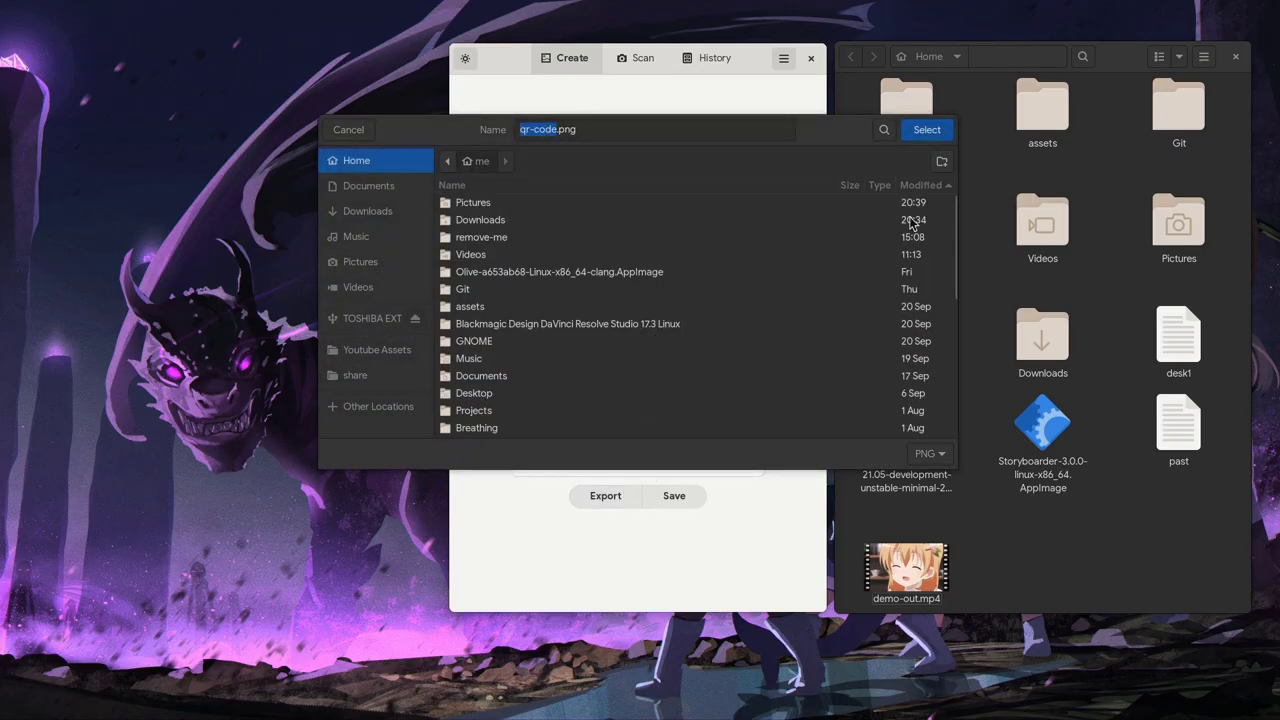
left_click(931, 137)
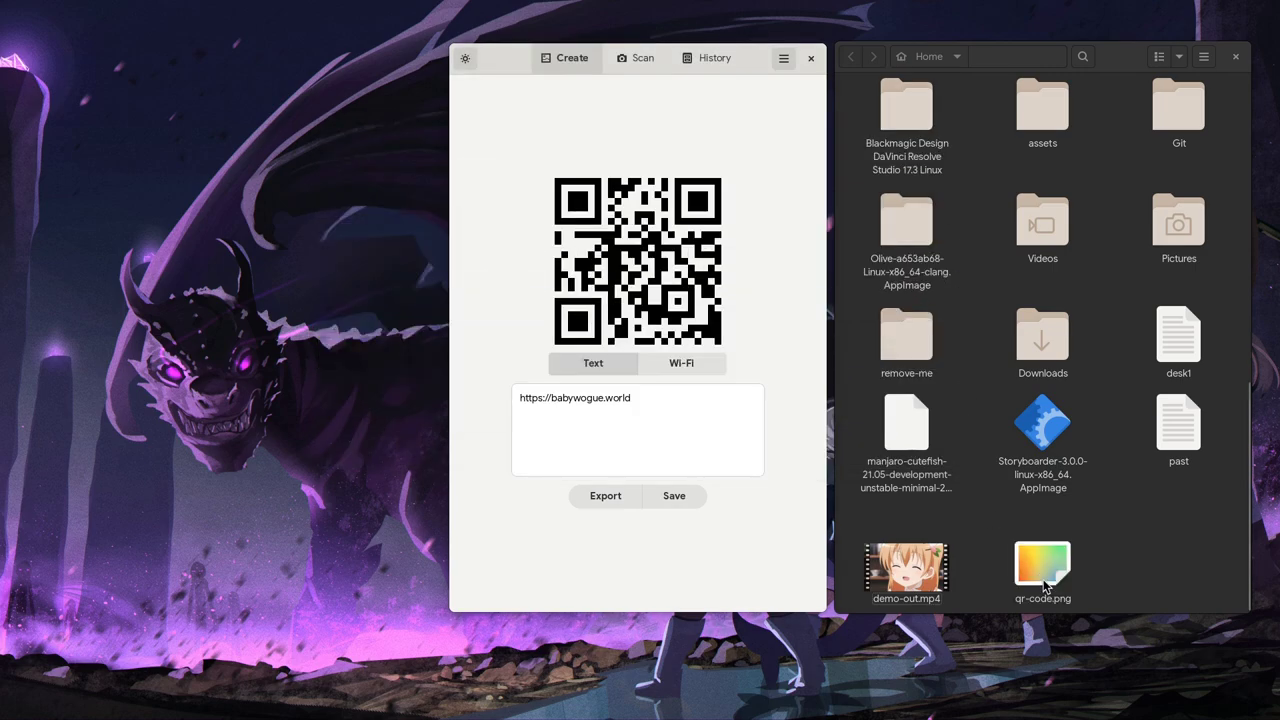
Open qr-code.png in the image viewer and scan it via an area screenshot in Decoder
double_click(1012, 553)
left_click_drag(654, 238, 248, 219)
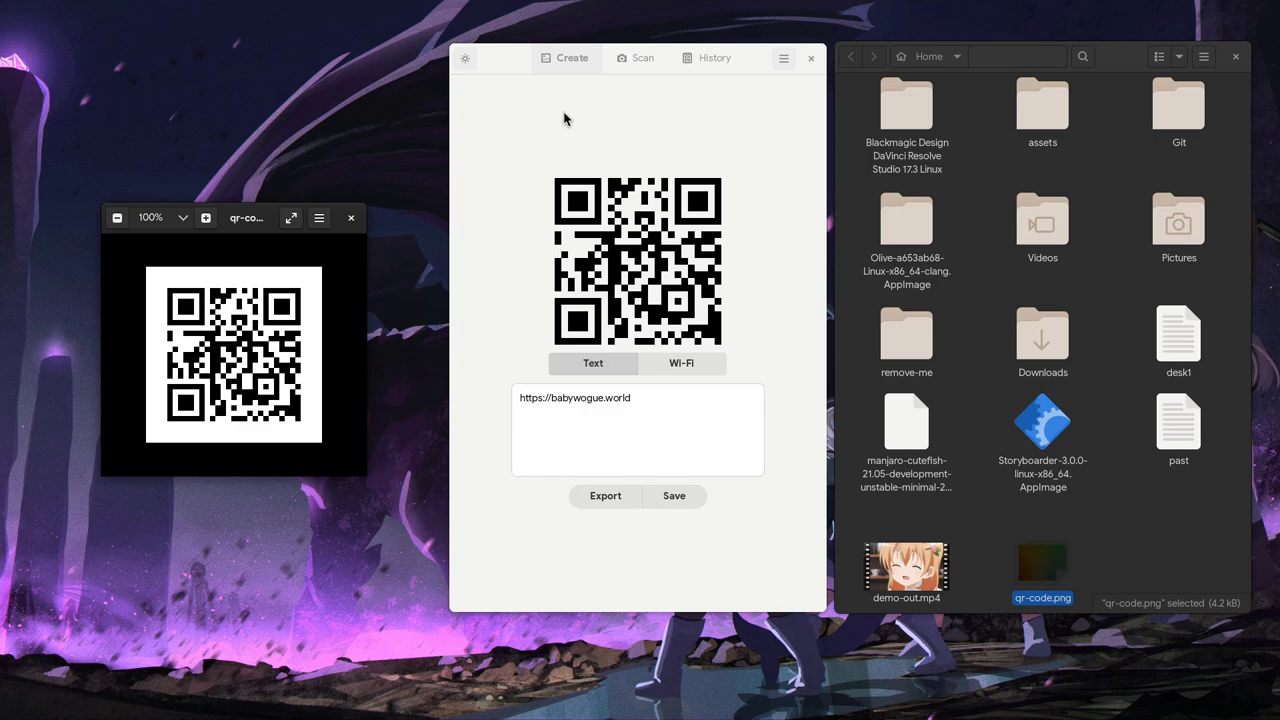
left_click(640, 63)
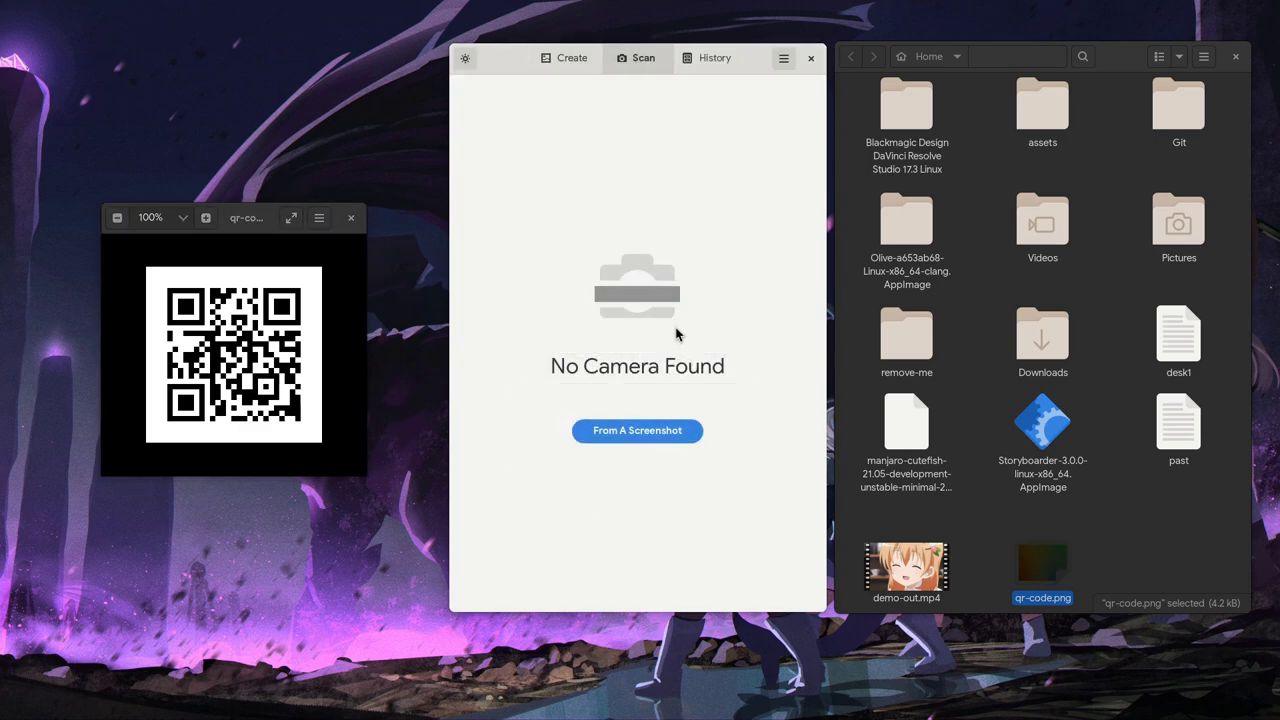
left_click(641, 440)
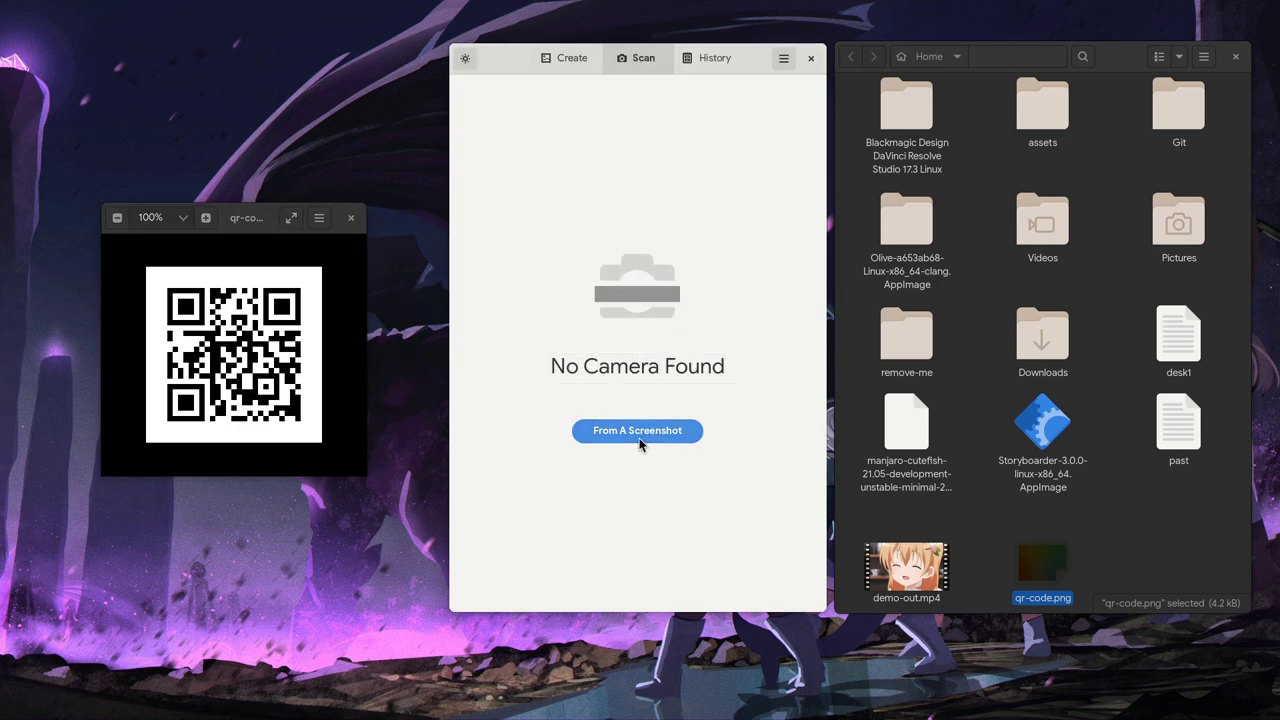
key("super")
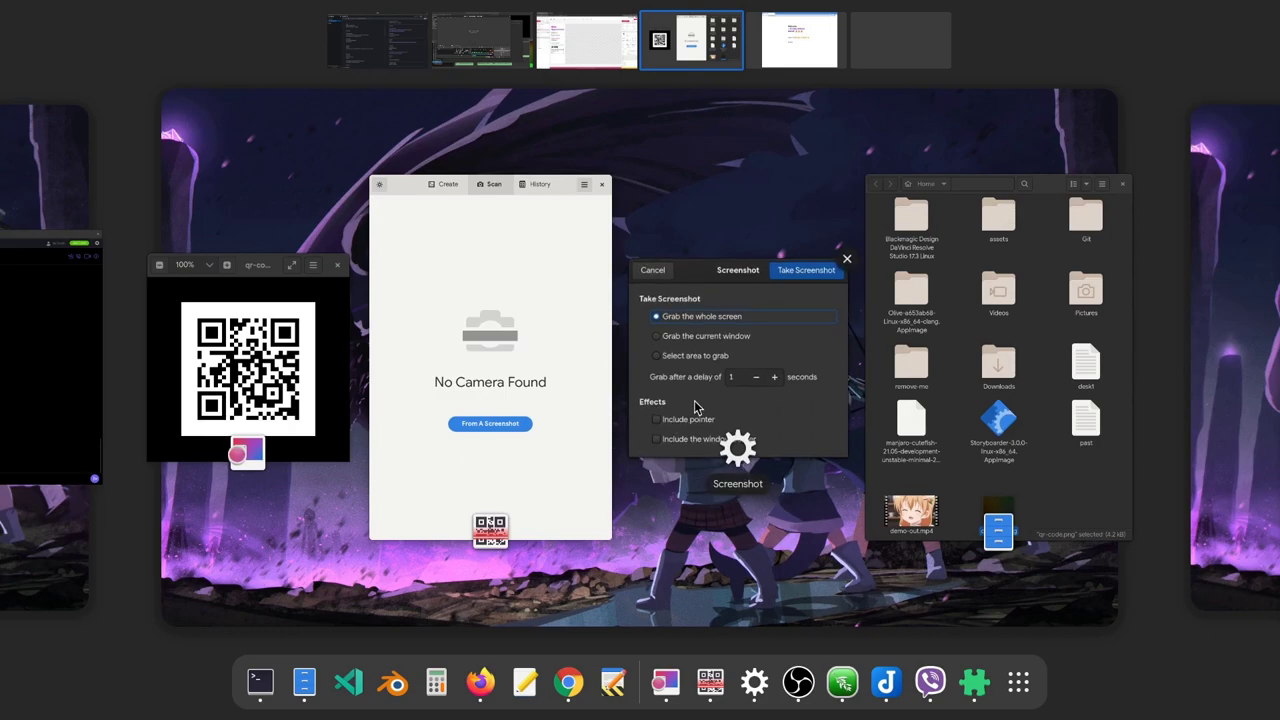
left_click(697, 408)
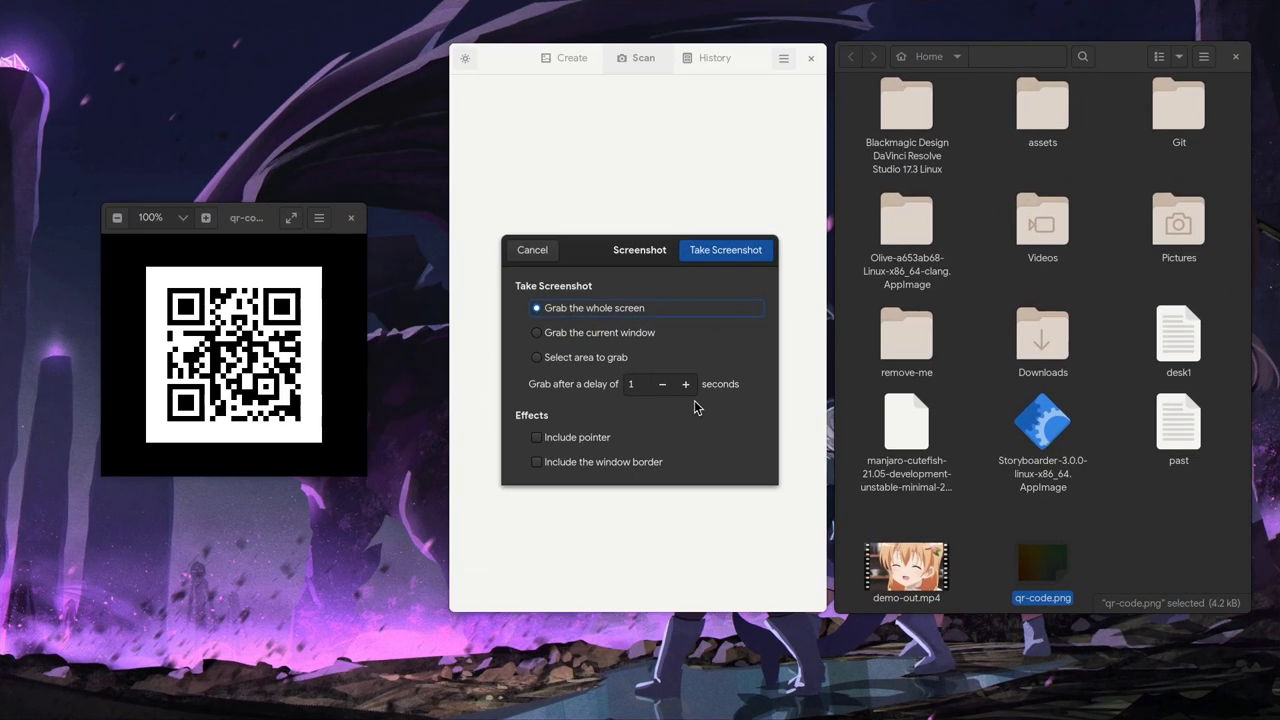
left_click(612, 360)
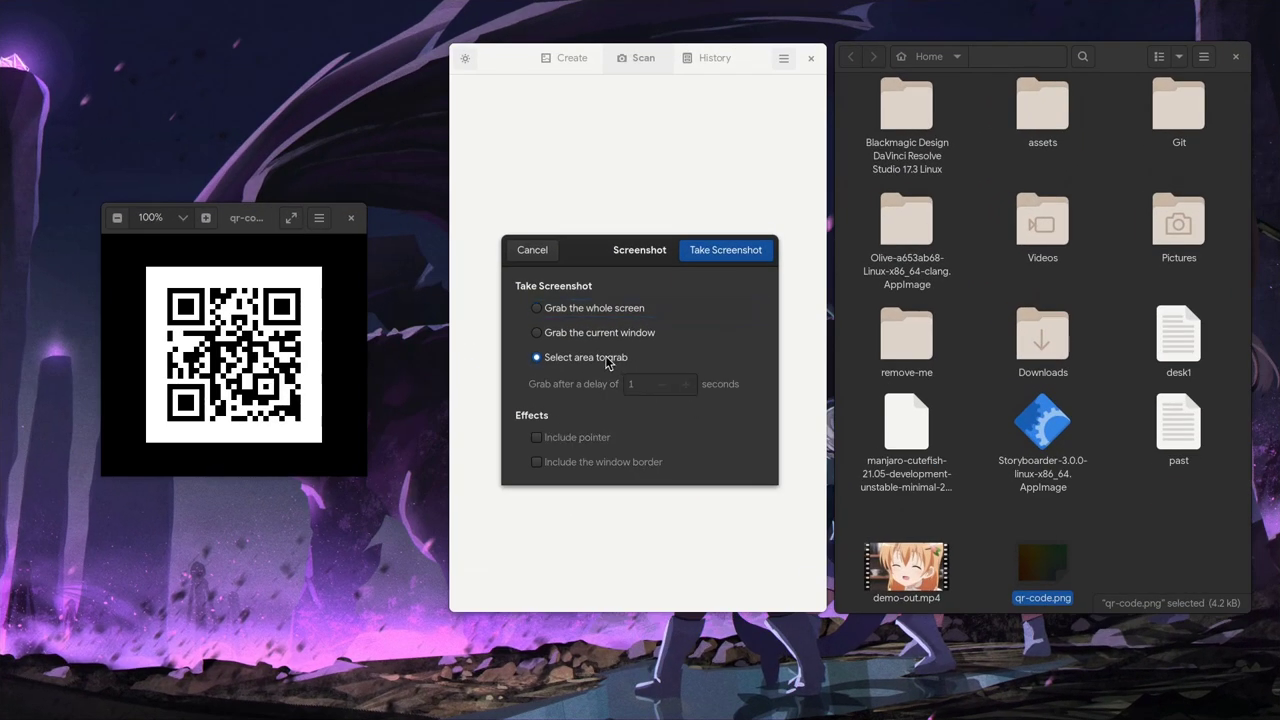
left_click(712, 254)
left_click_drag(106, 254, 348, 458)
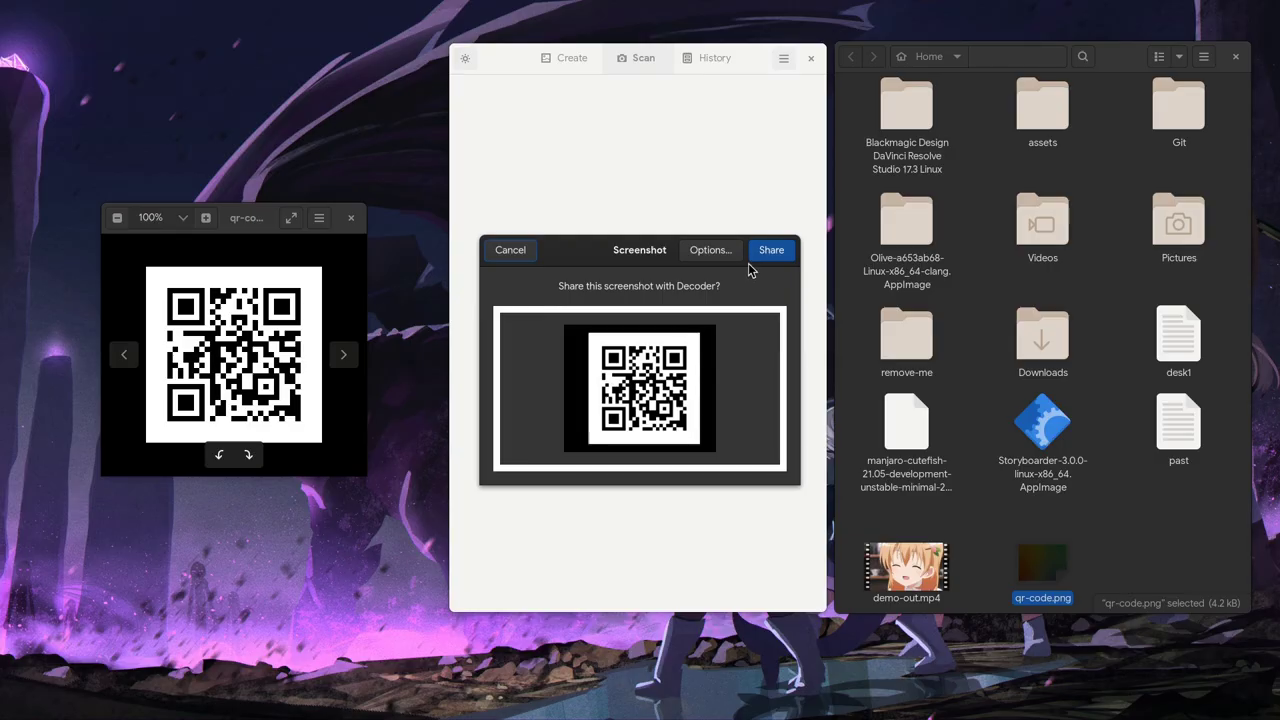
Save the decoded babywogue.world link to history, visit it in the browser, then delete the entry
left_click(756, 256)
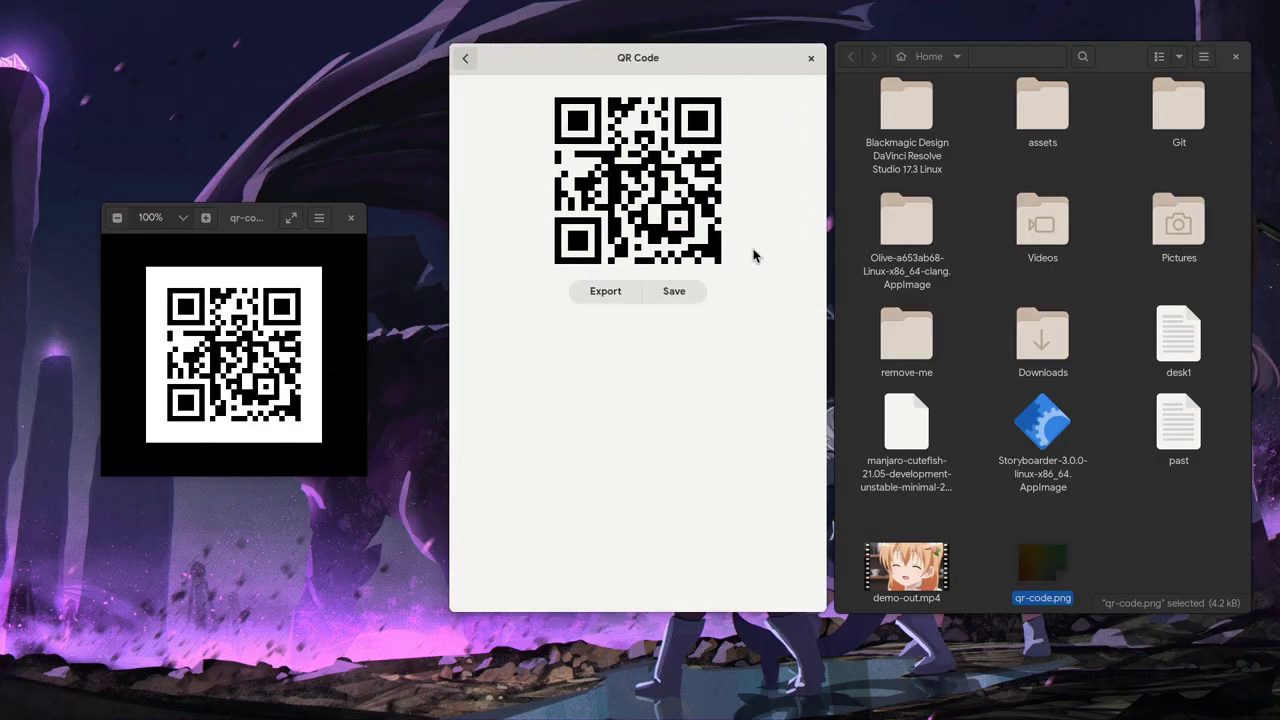
left_click(660, 289)
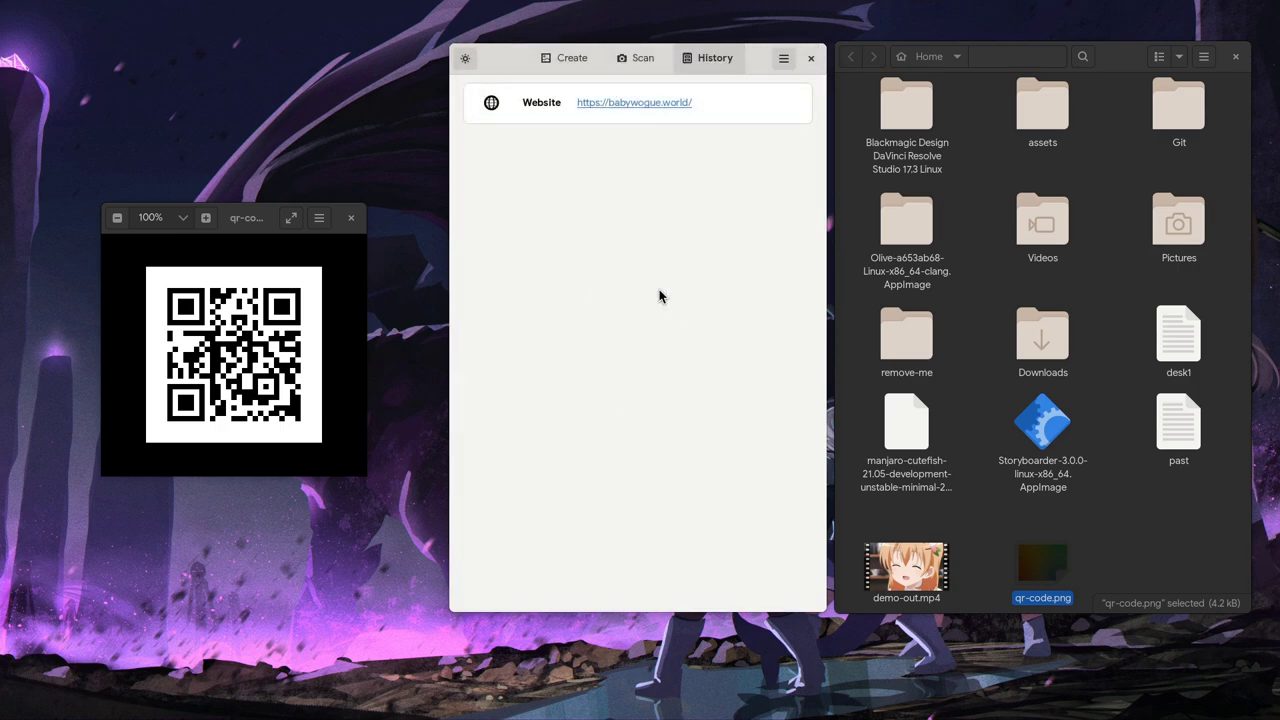
left_click(638, 105)
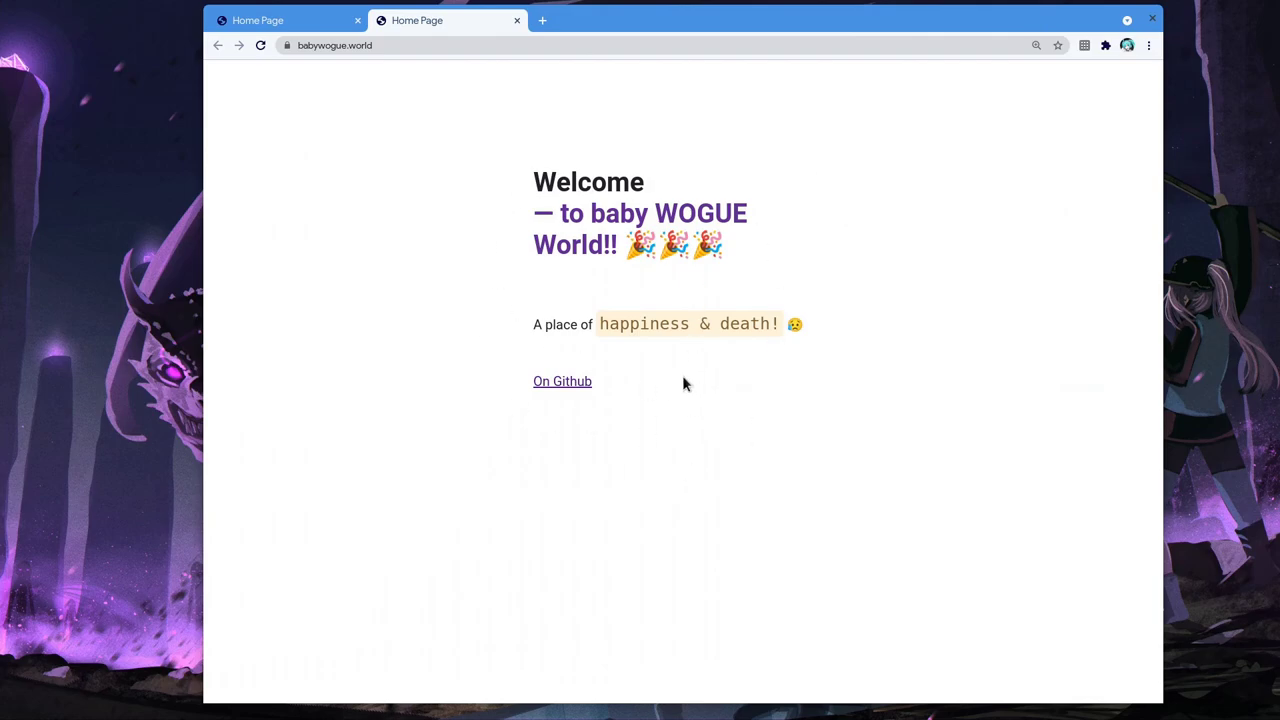
key("alt+F4")
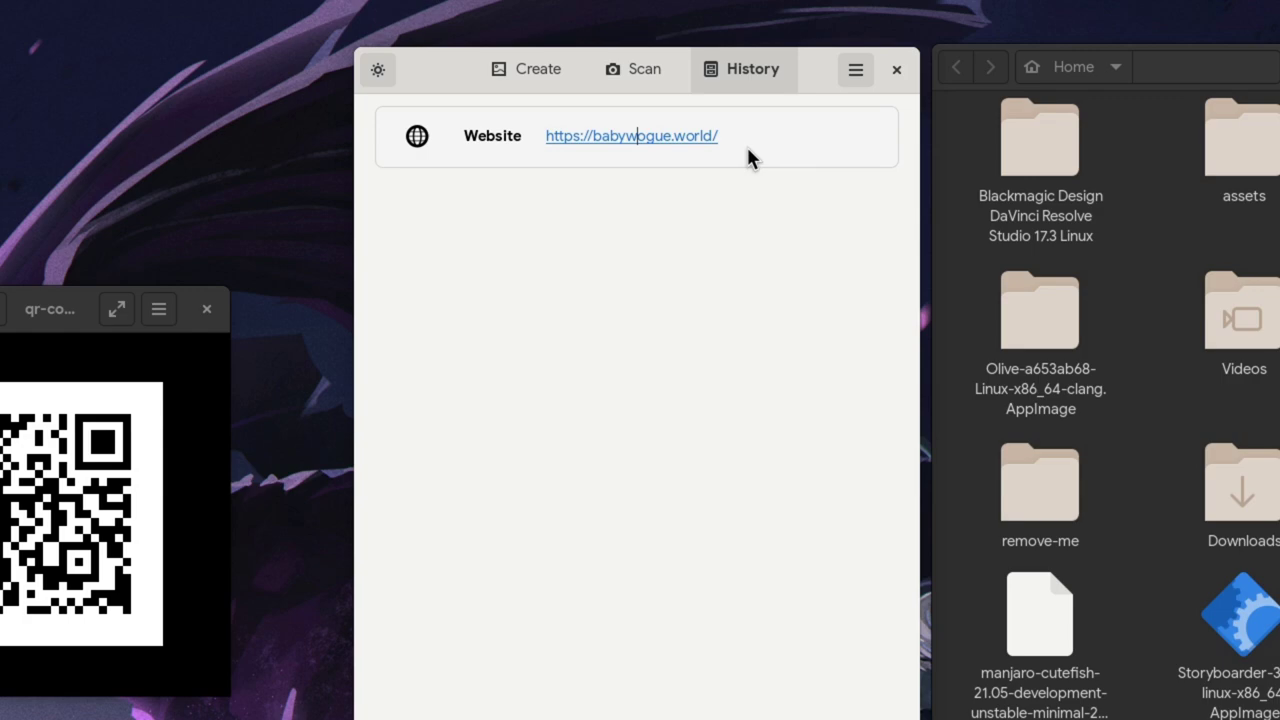
left_click(711, 110)
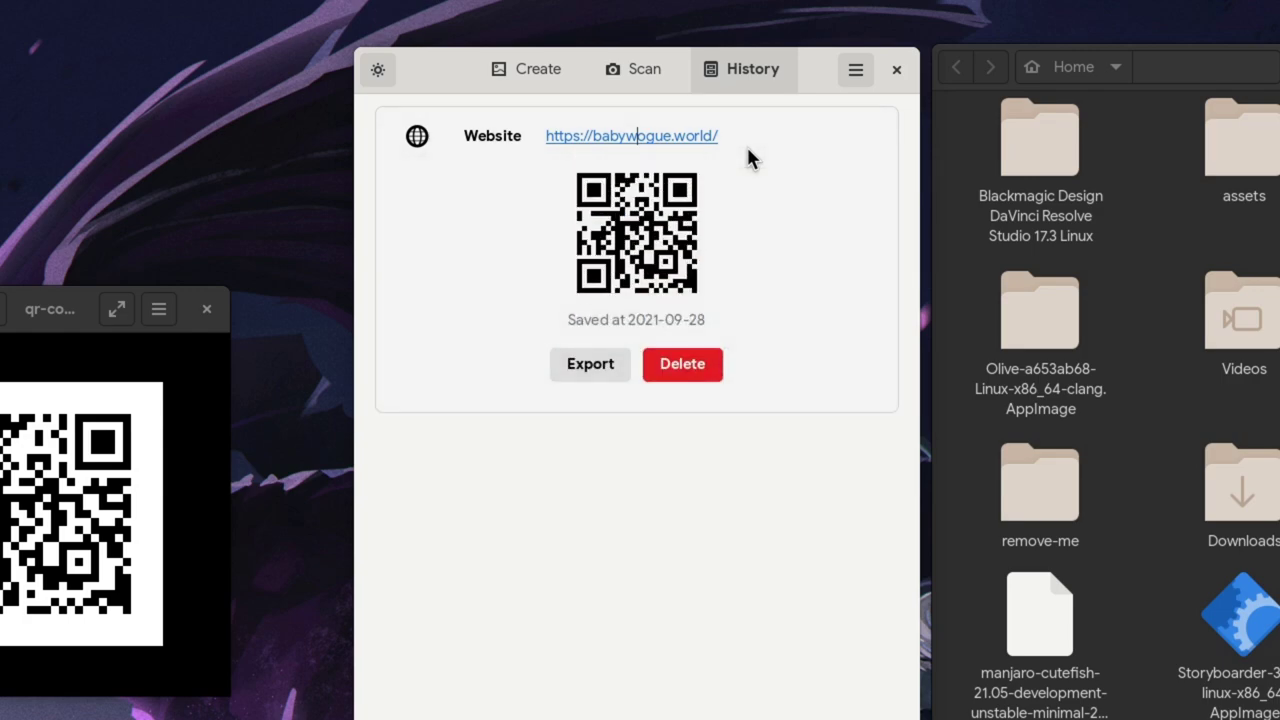
left_click(682, 364)
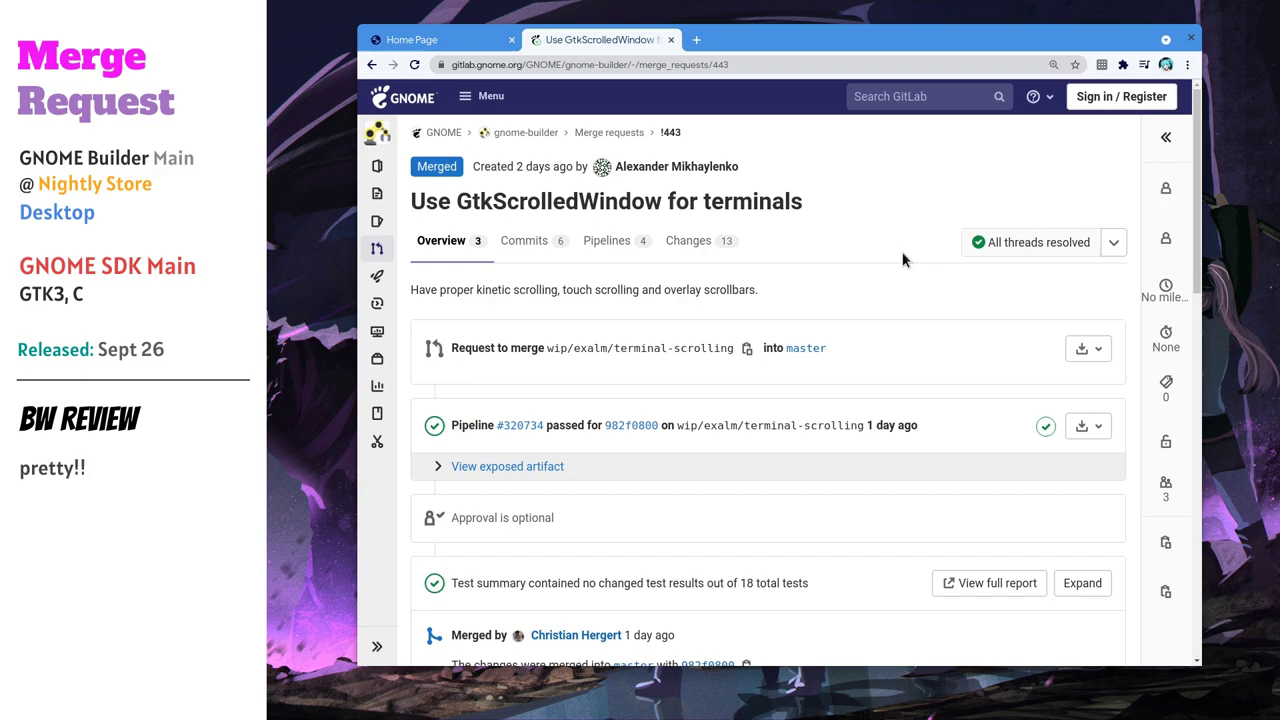
Read the 'Use GtkScrolledWindow for terminals' merge request down to the maintainer's Nightly testing comment
triple_click(783, 203)
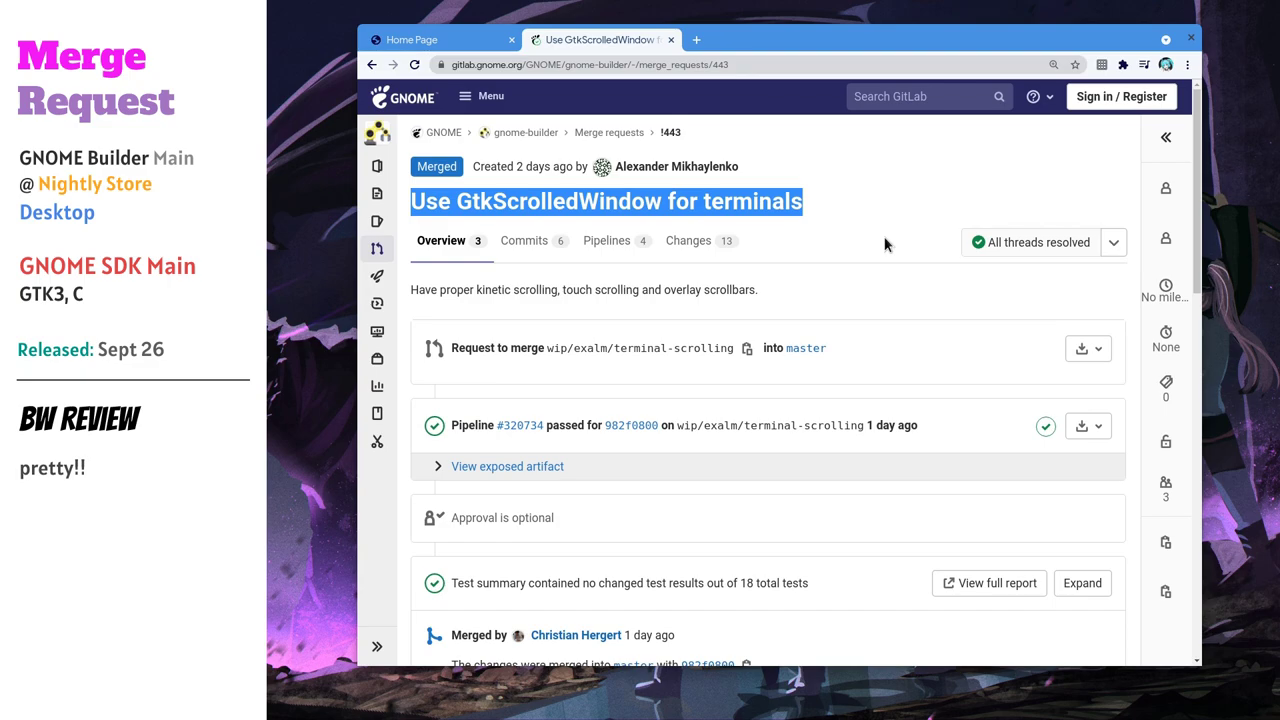
scroll(884, 244, "down", 5)
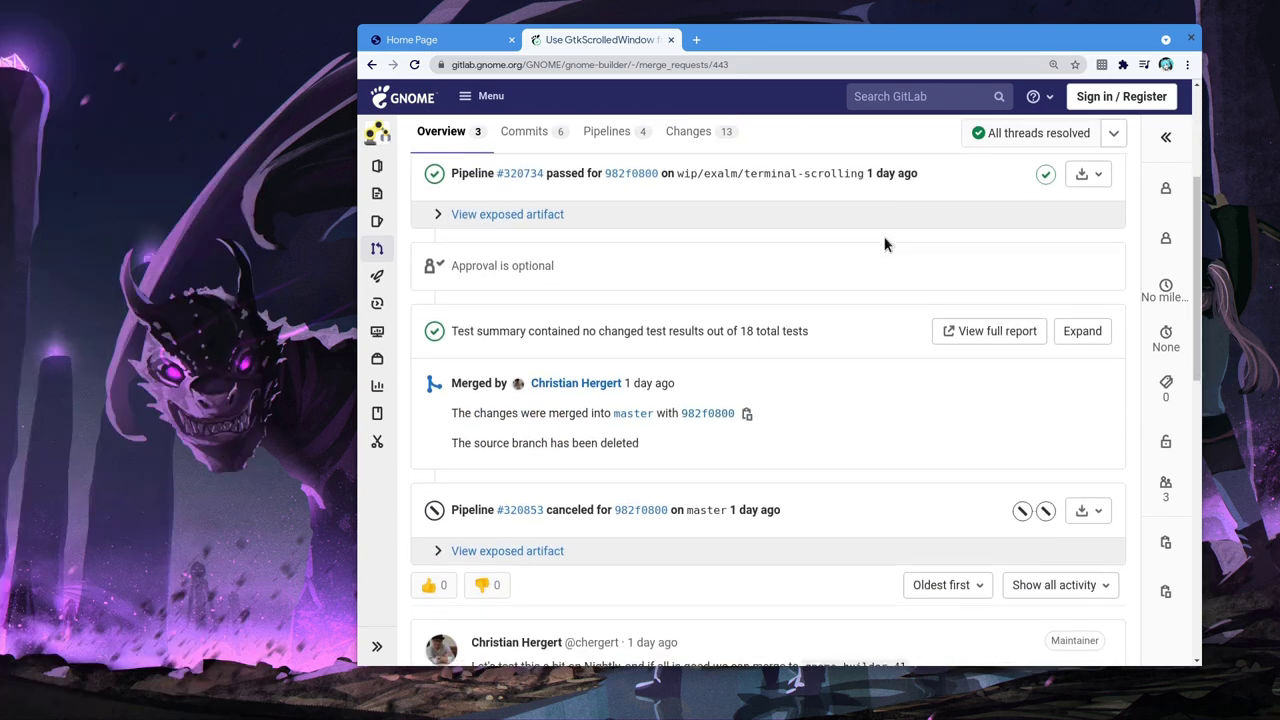
scroll(884, 244, "down", 3)
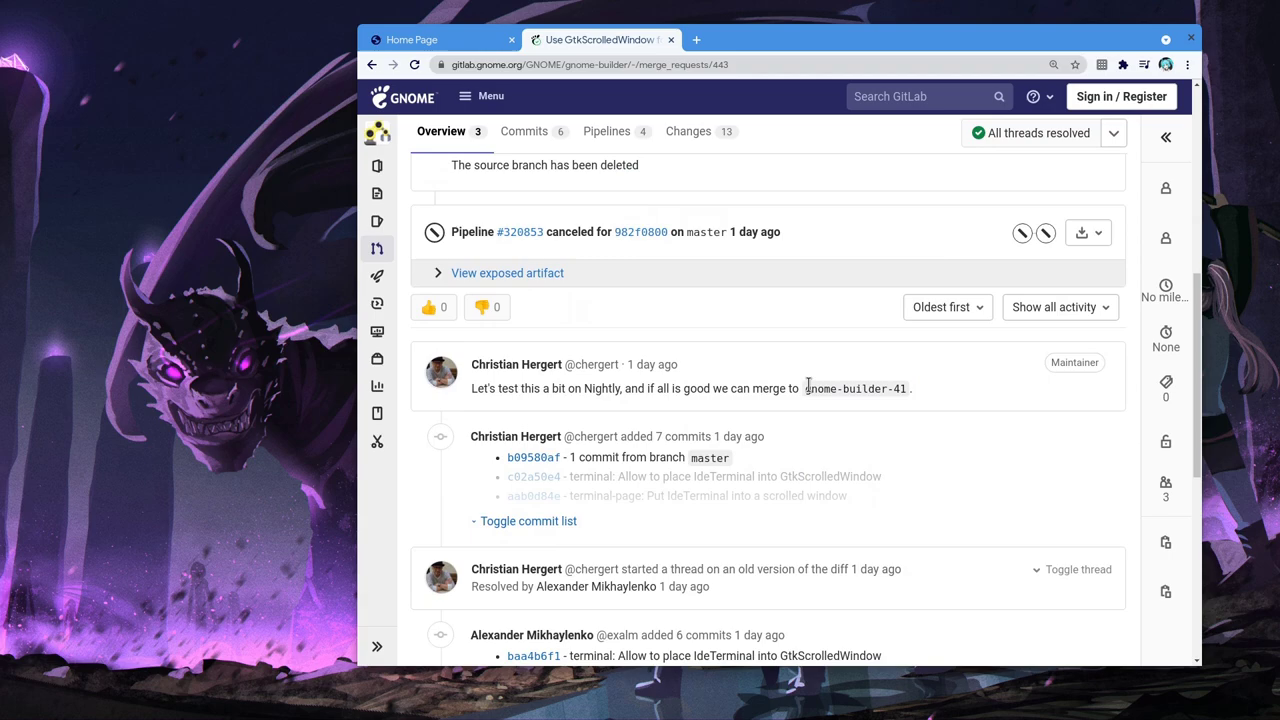
triple_click(808, 385)
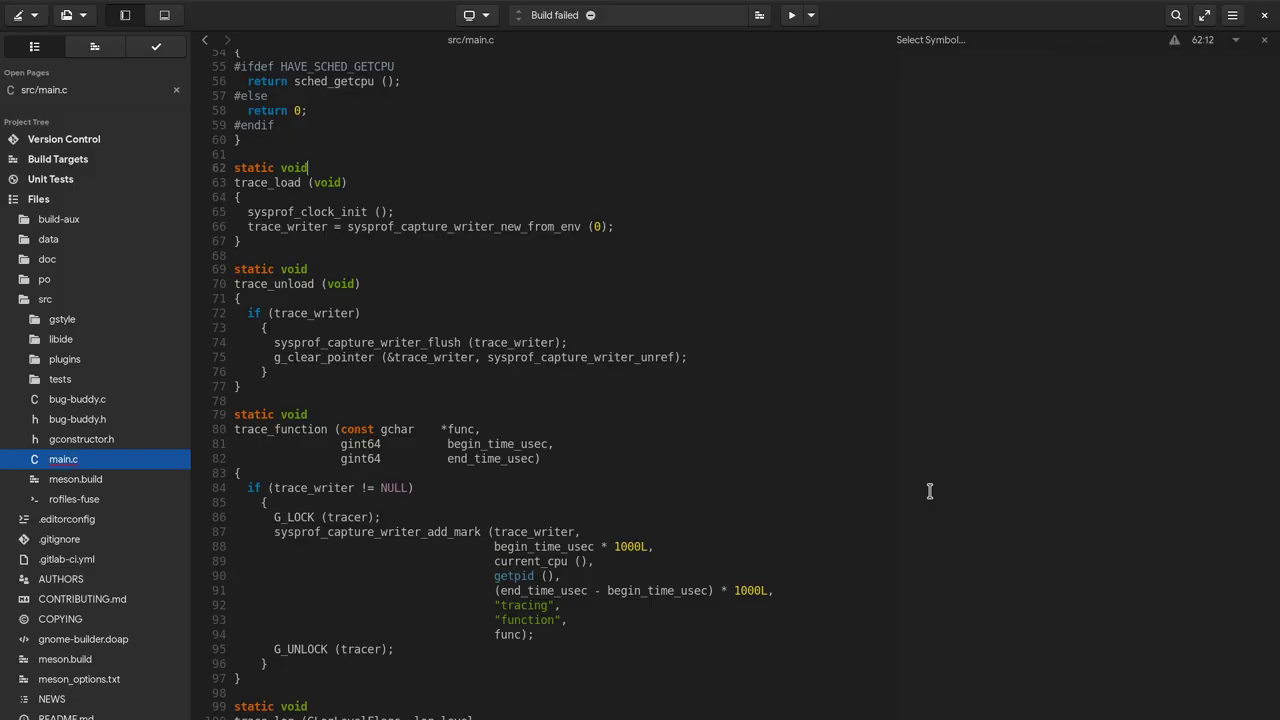
Open a new terminal page and move it left of src/main.c with move-left
type("termi")
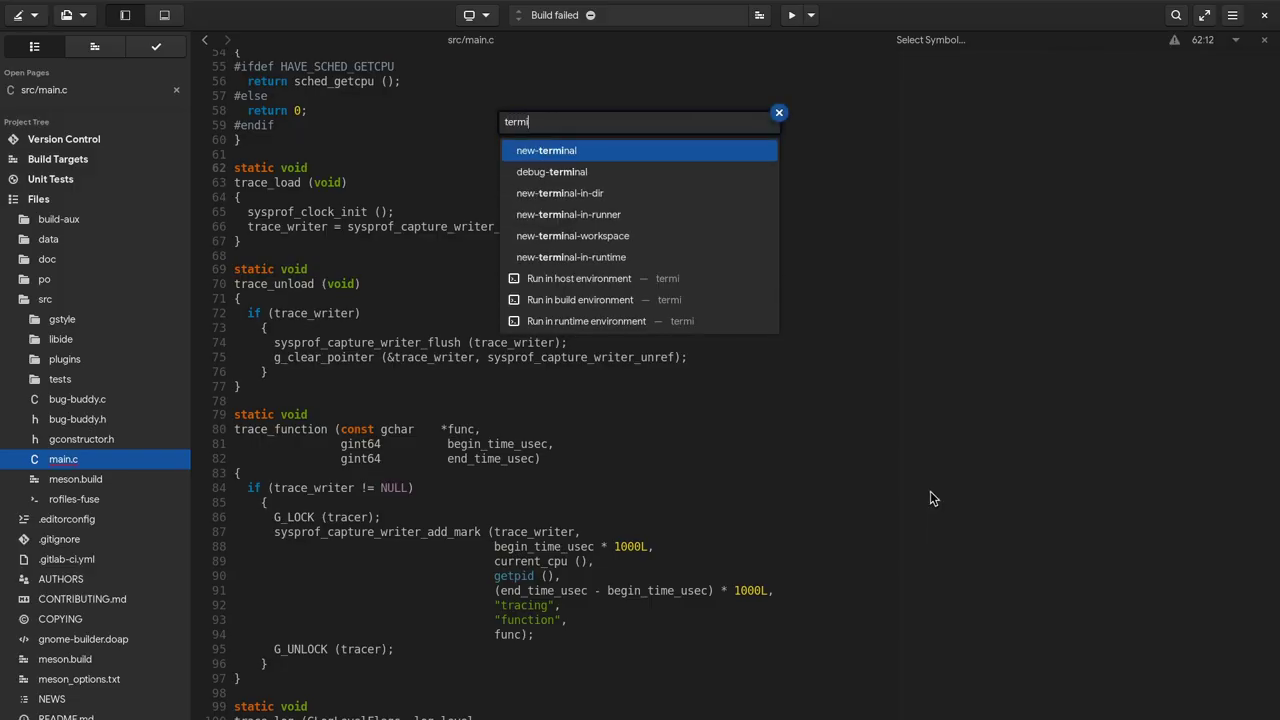
key("Return")
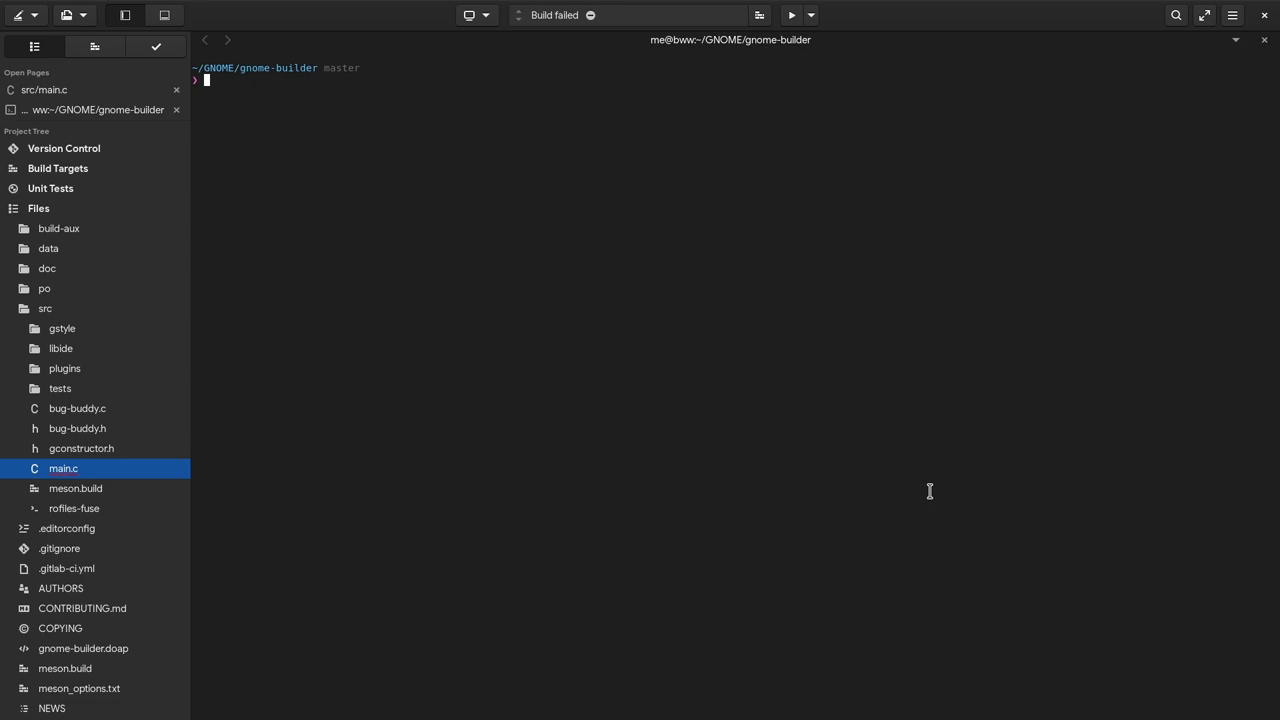
type("move")
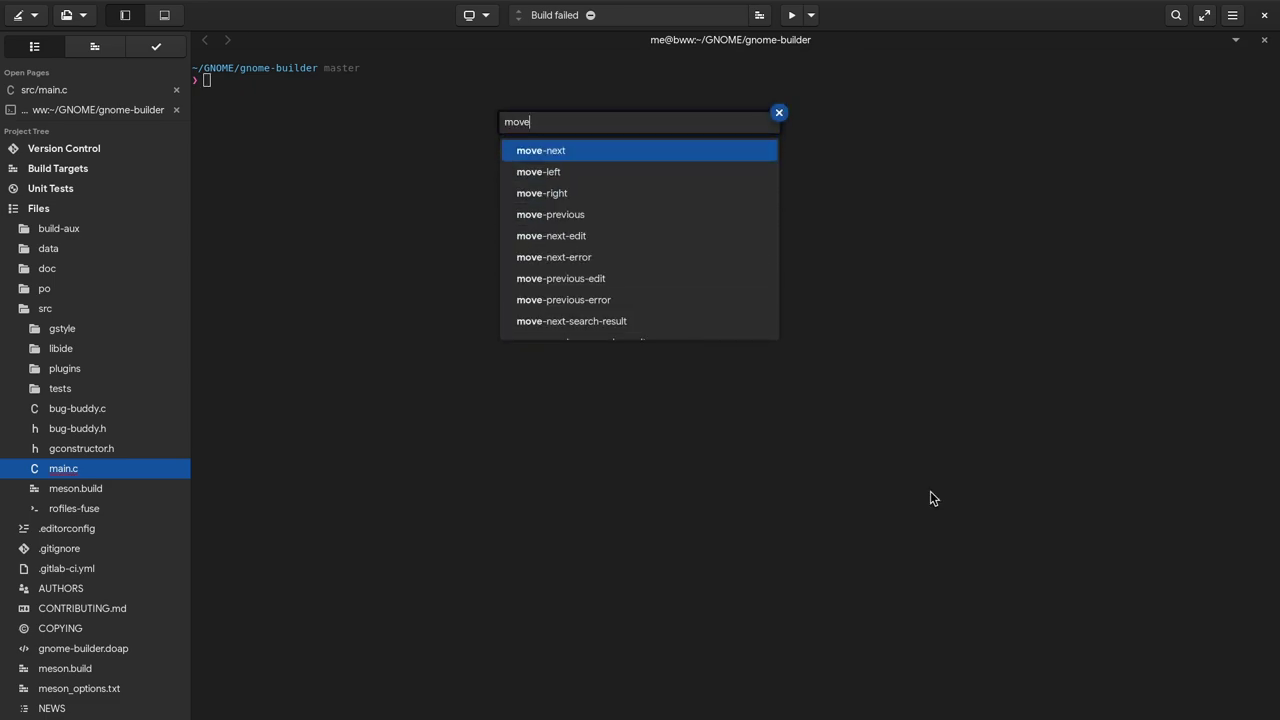
key("Down")
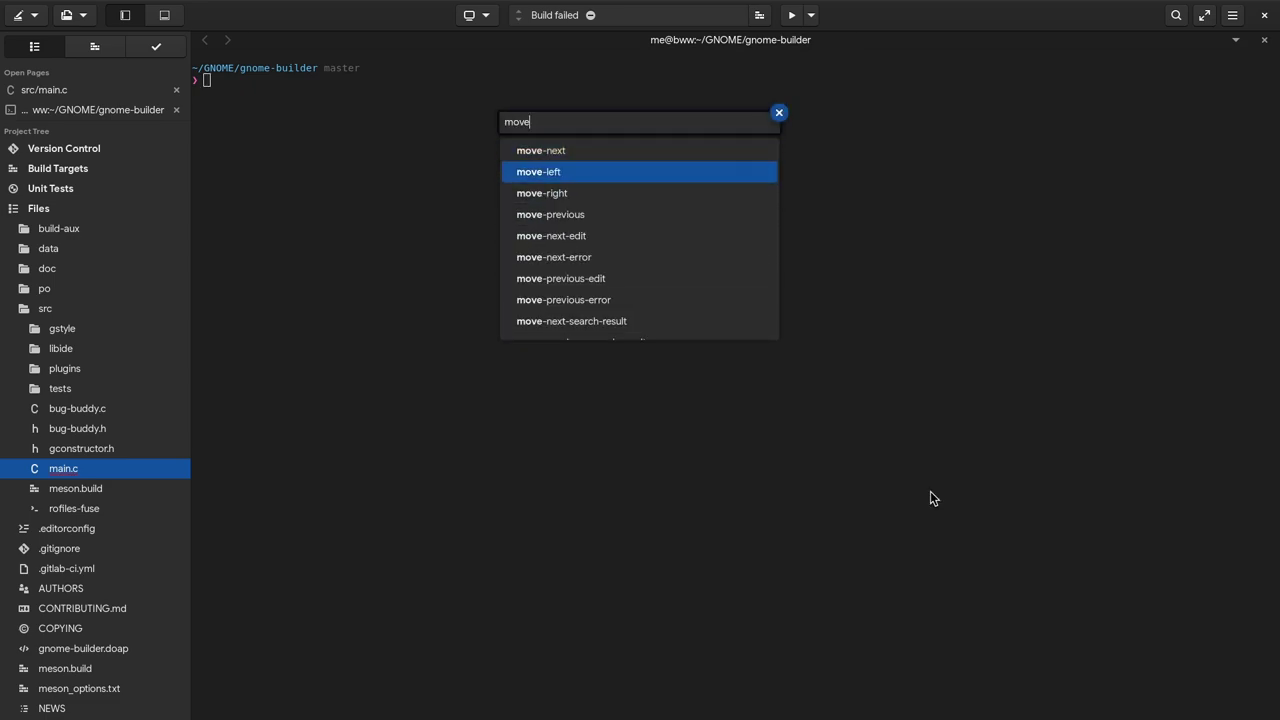
key("Return")
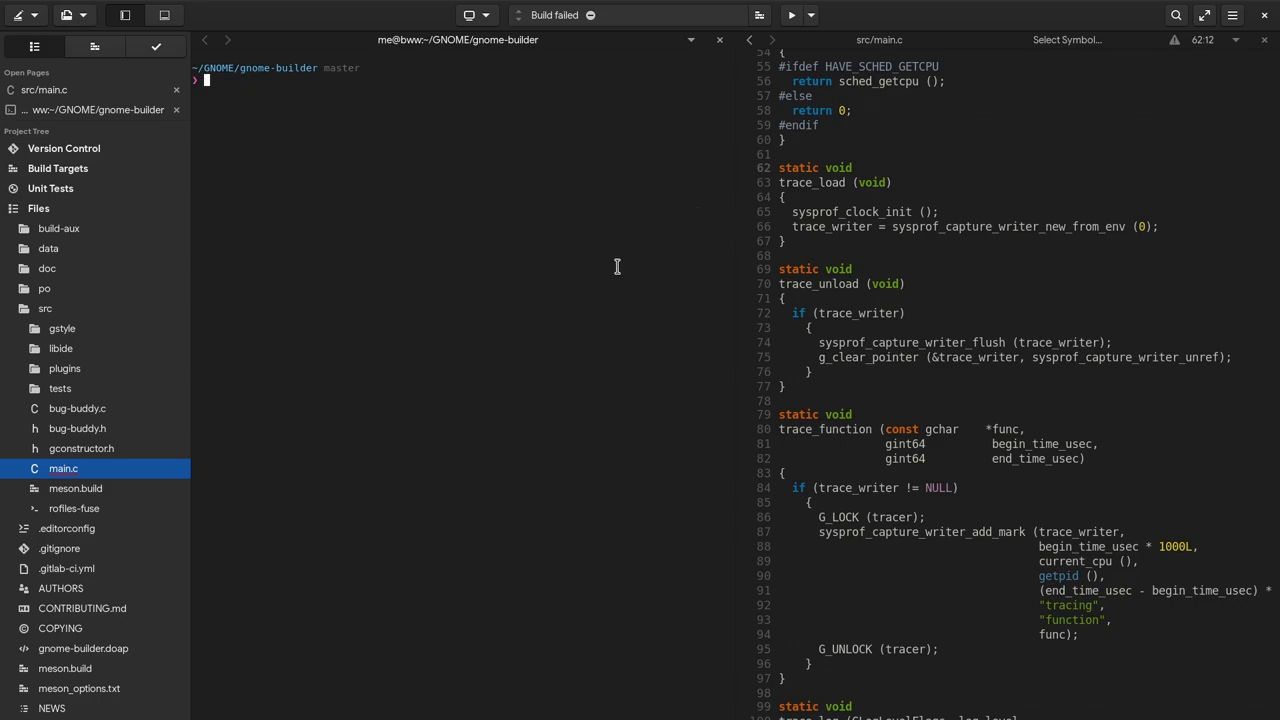
List /usr/share in the terminal and scroll back up through the output
type("r/share")
key("Return")
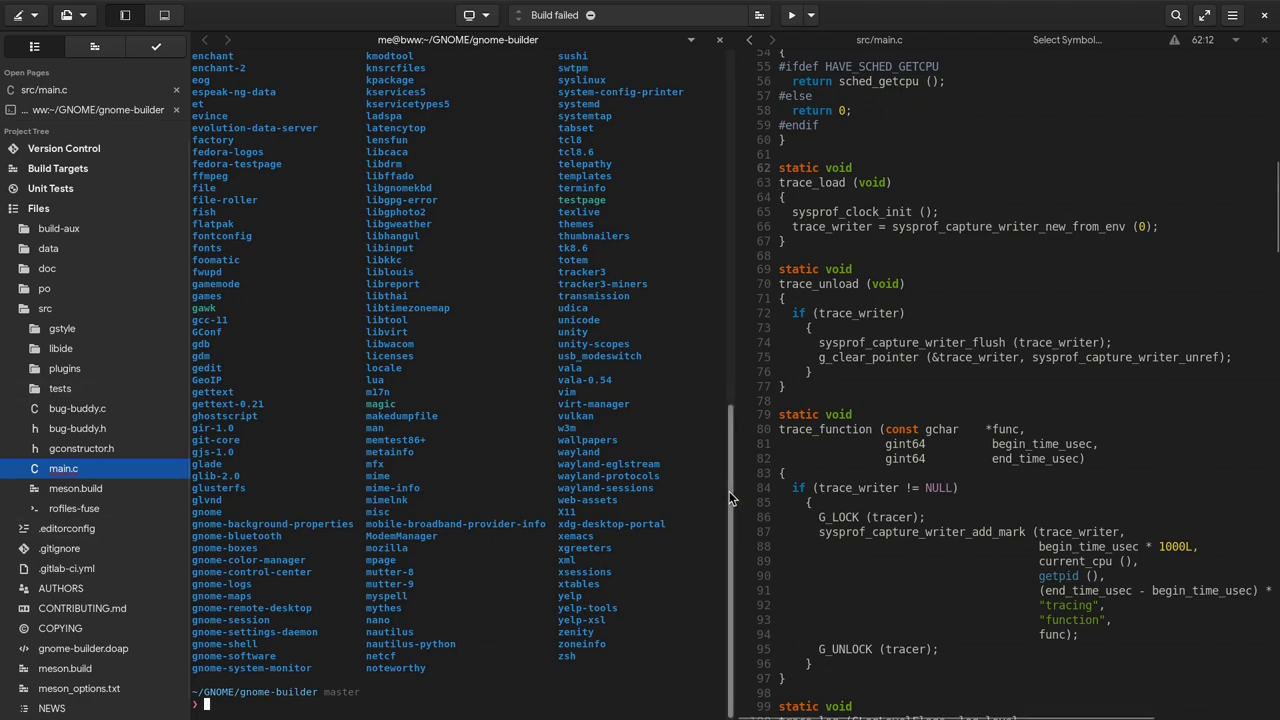
left_click_drag(729, 491, 736, 235)
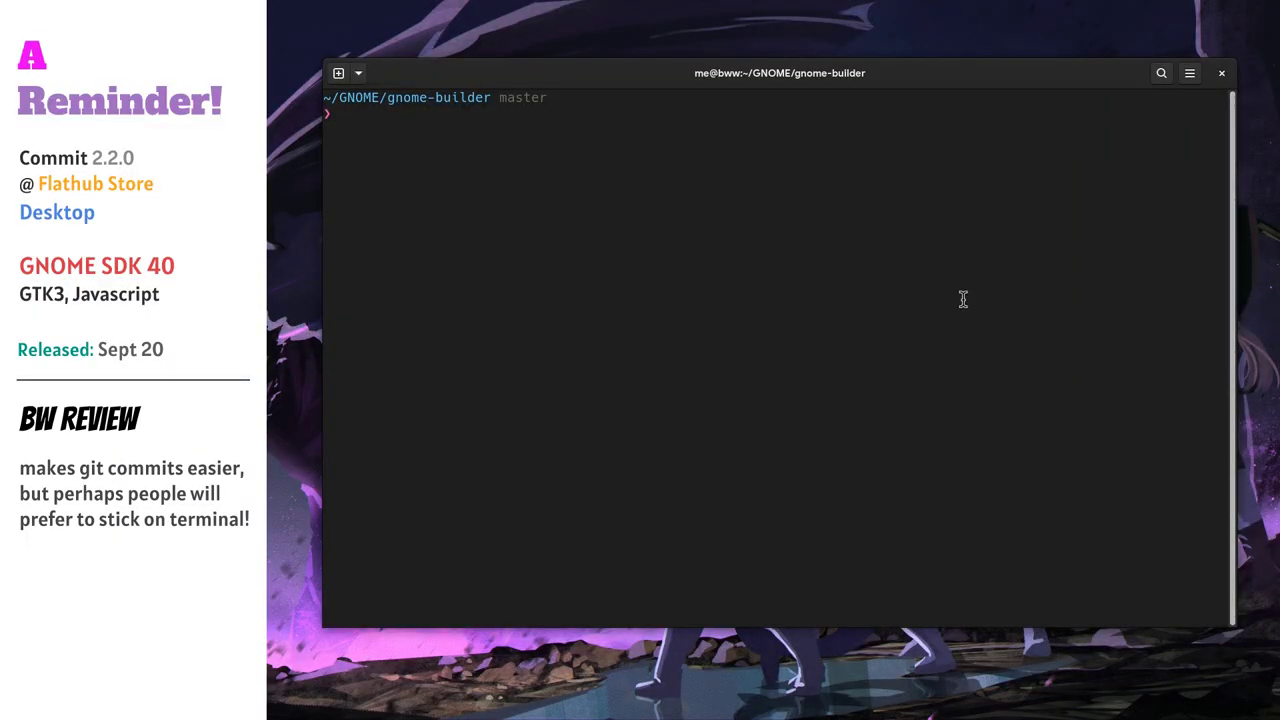
Create an empty file 'remove', stage it with git add ., and run git commit
type("touch remo")
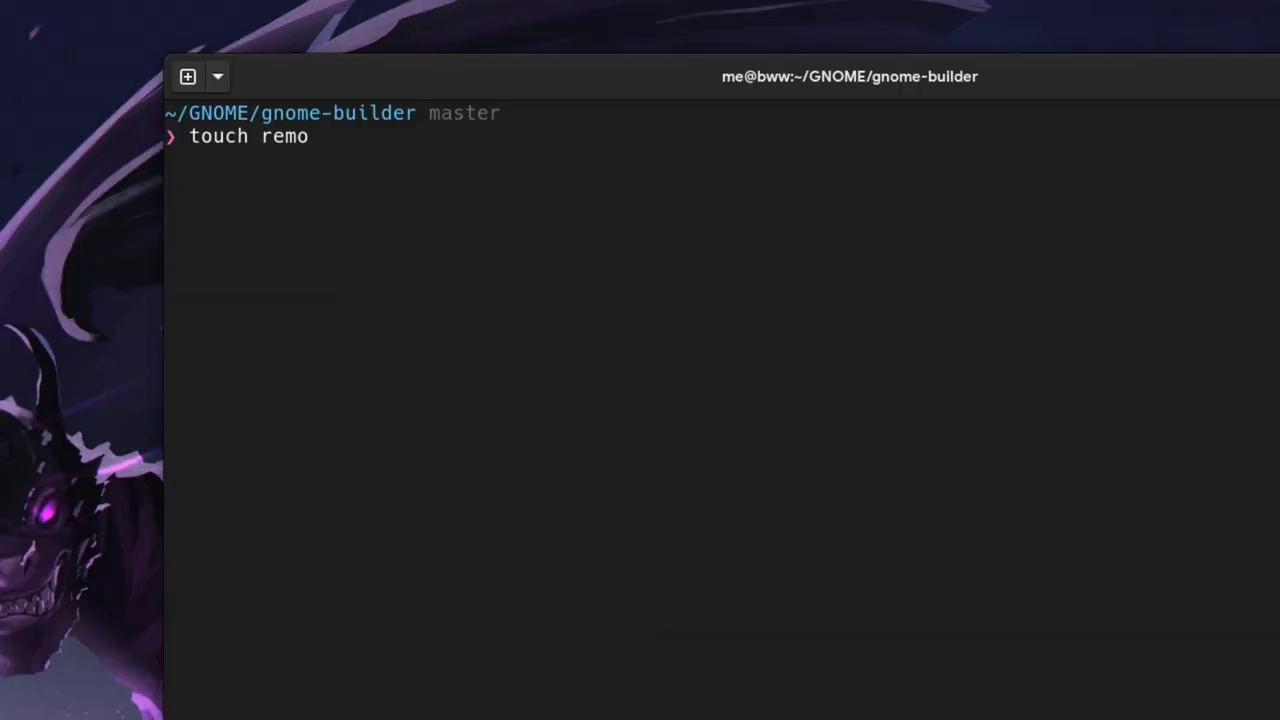
type("ve")
key("Return")
type("git add")
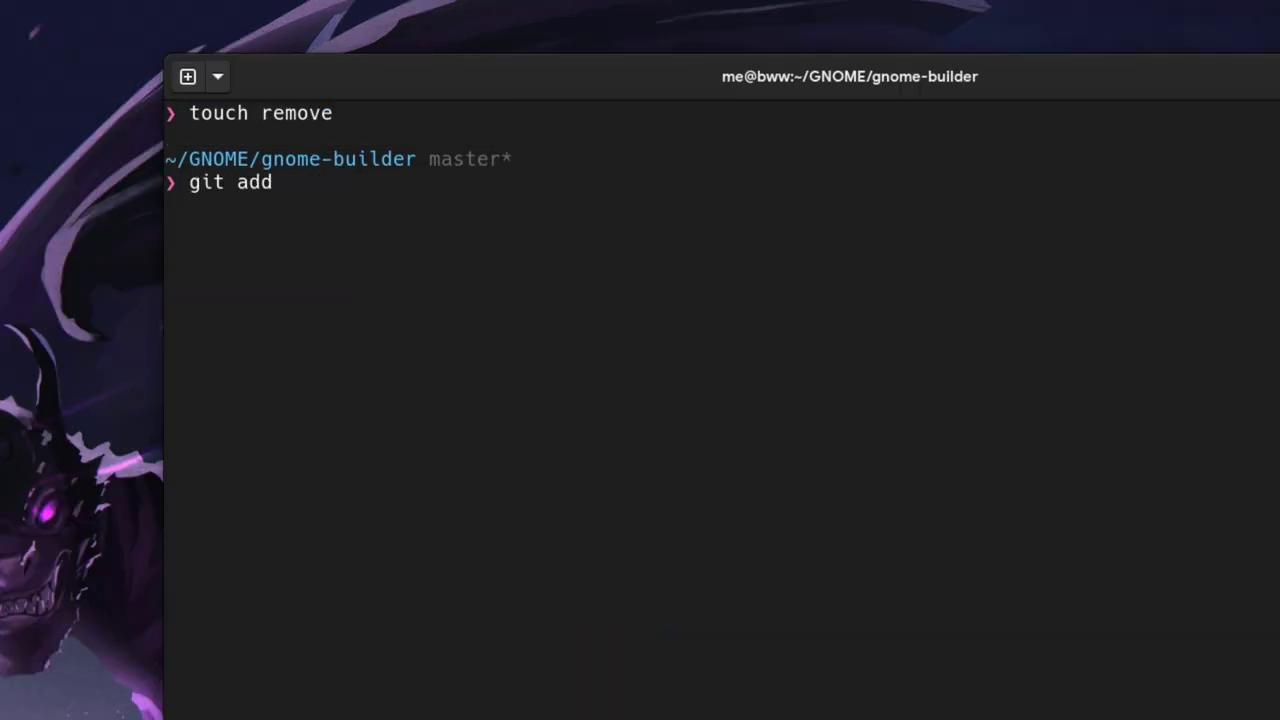
type(" .")
key("Return")
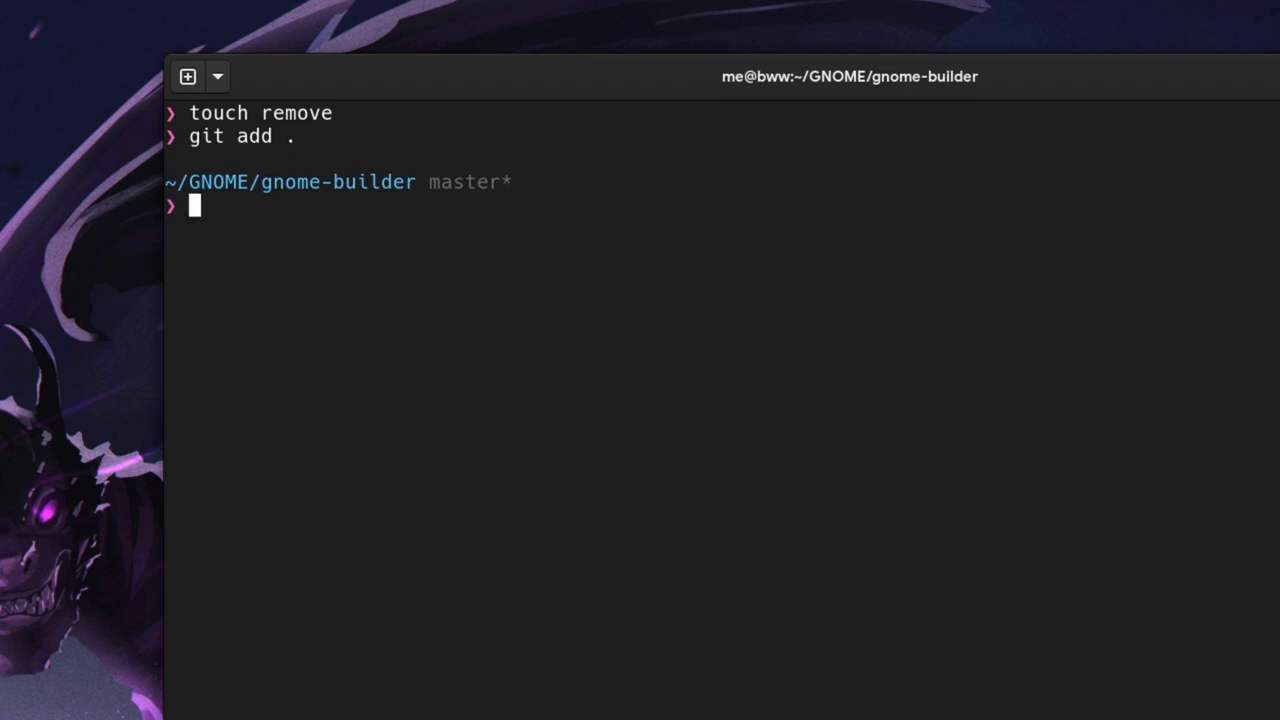
type("git commit")
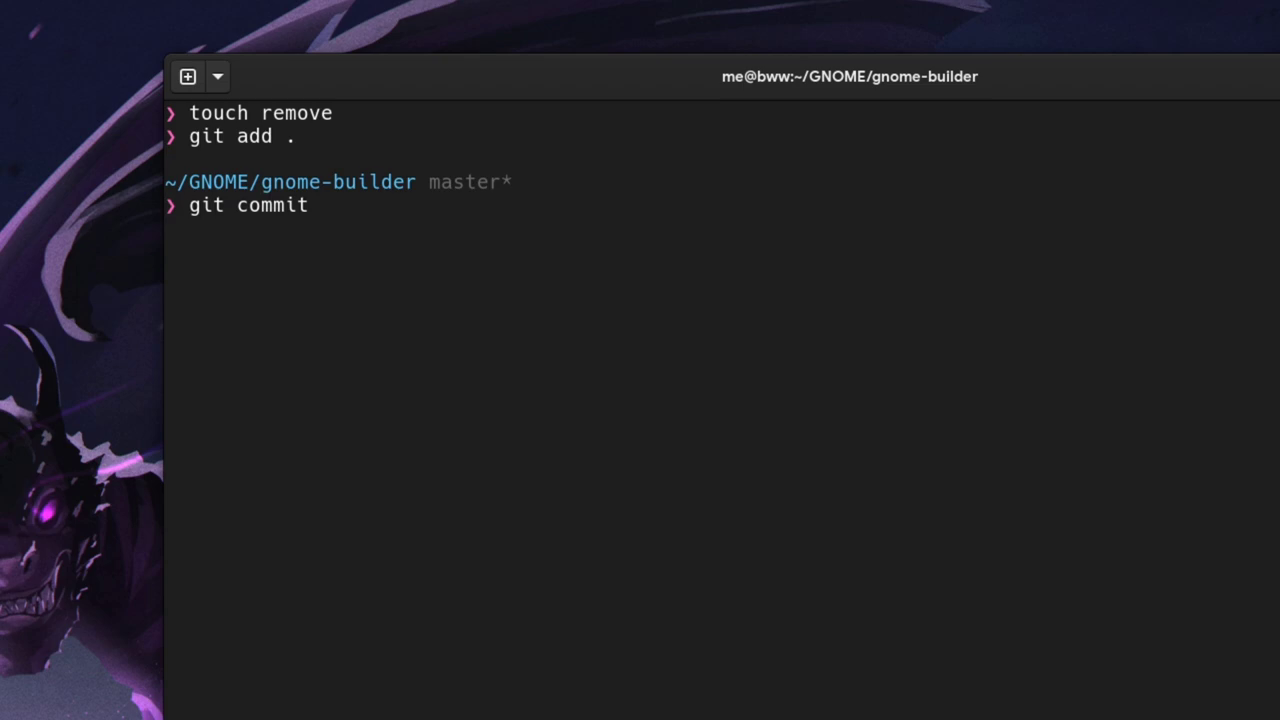
key("Return")
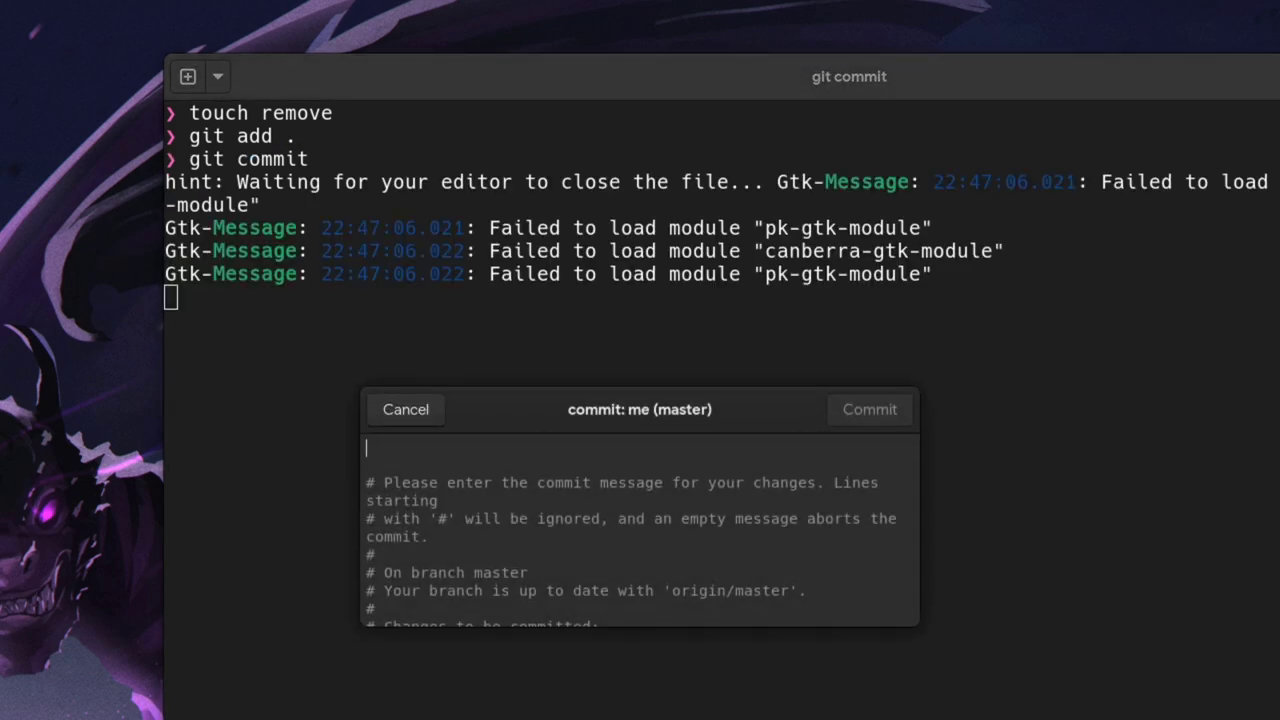
Enlarge the Commit editor and type a message starting 'skl jaklsj akljsaklj' on the first line
left_click(727, 518)
left_click_drag(912, 628, 1006, 719)
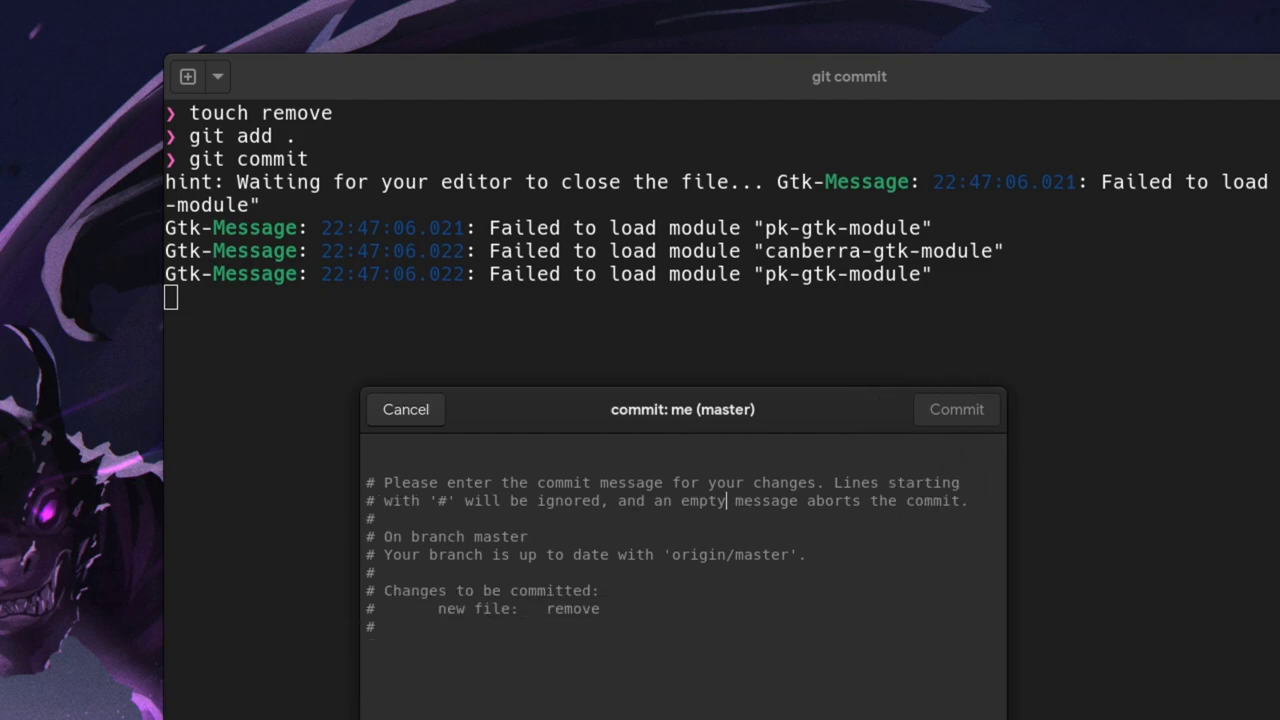
triple_click(569, 609)
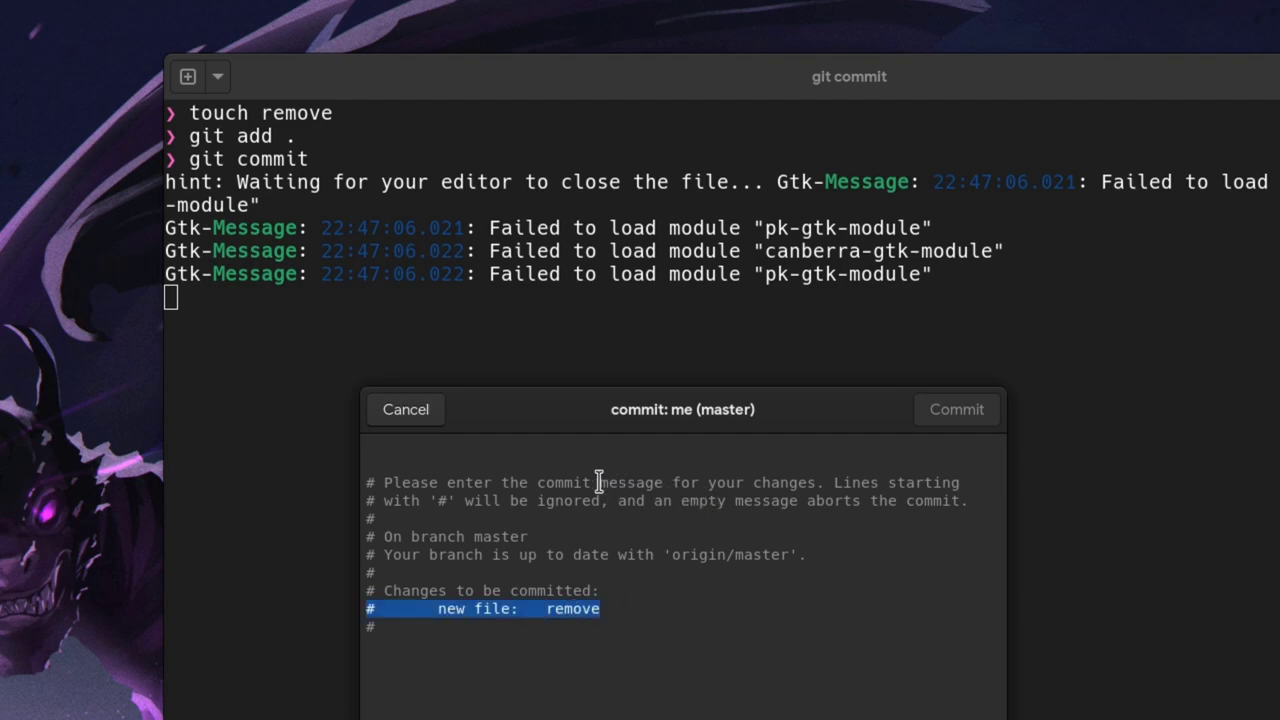
left_click(543, 465)
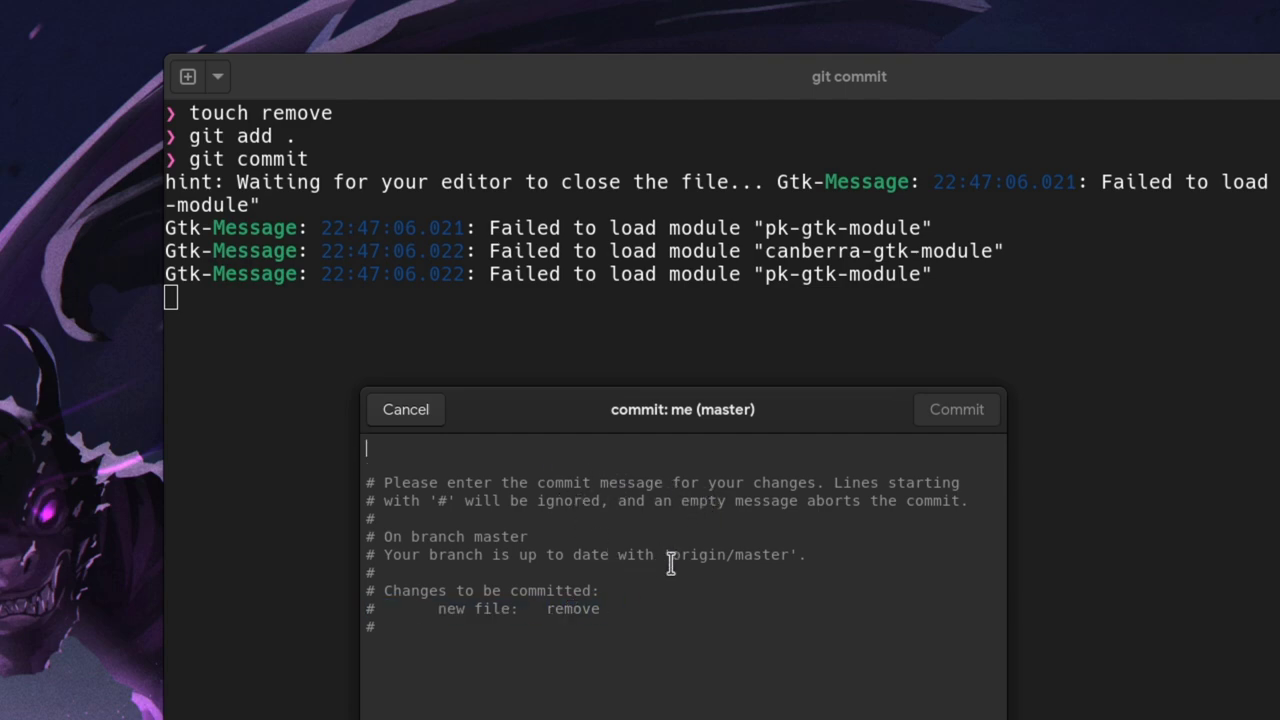
type("skl jaklsj akljsaklj sdkljkdjskdfjskfjksdfj")
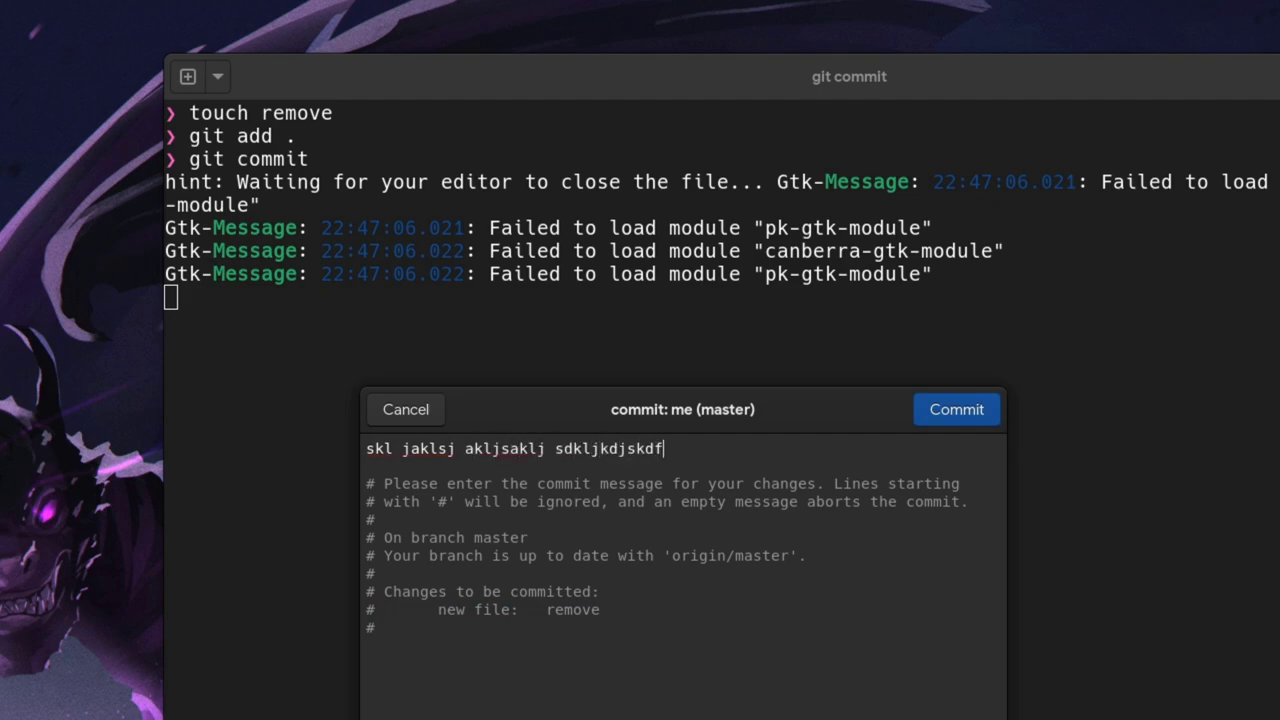
type("kdjf kdjf kdjf kdjfkd fkd")
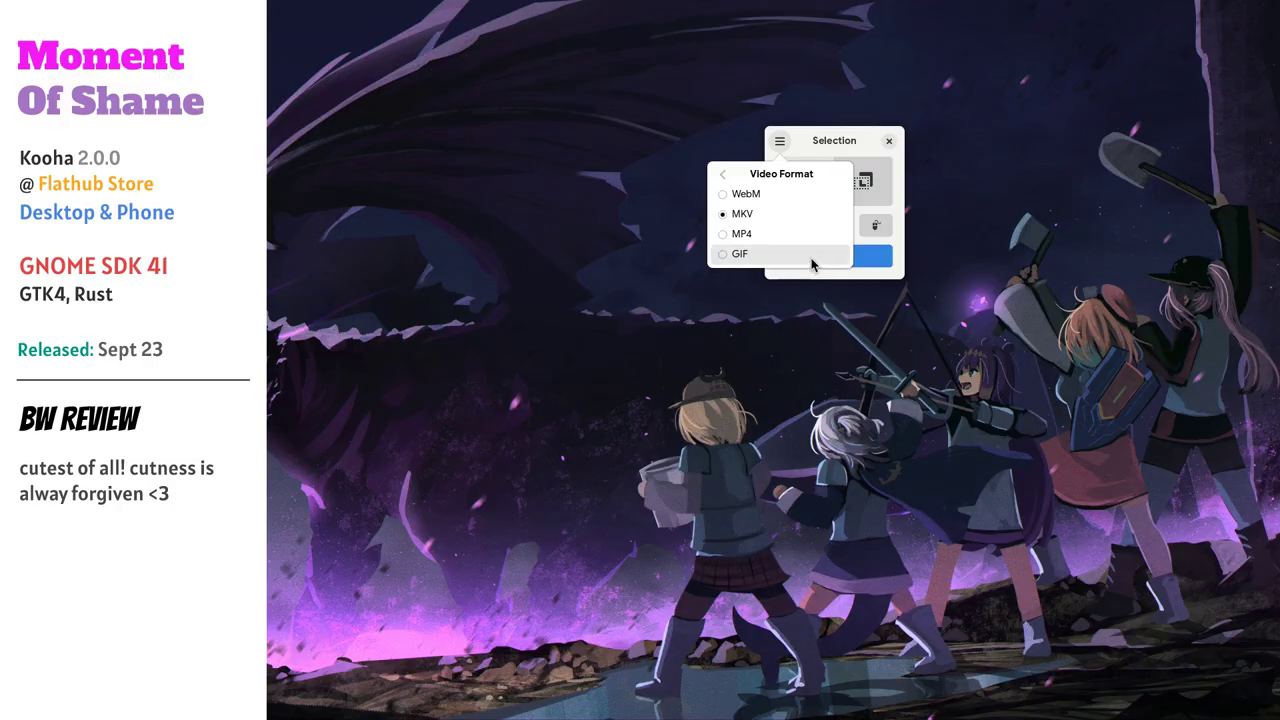
Dismiss the format popover, then record a dragged-out area of the Samsung Electric Company 24" monitor
left_click(782, 140)
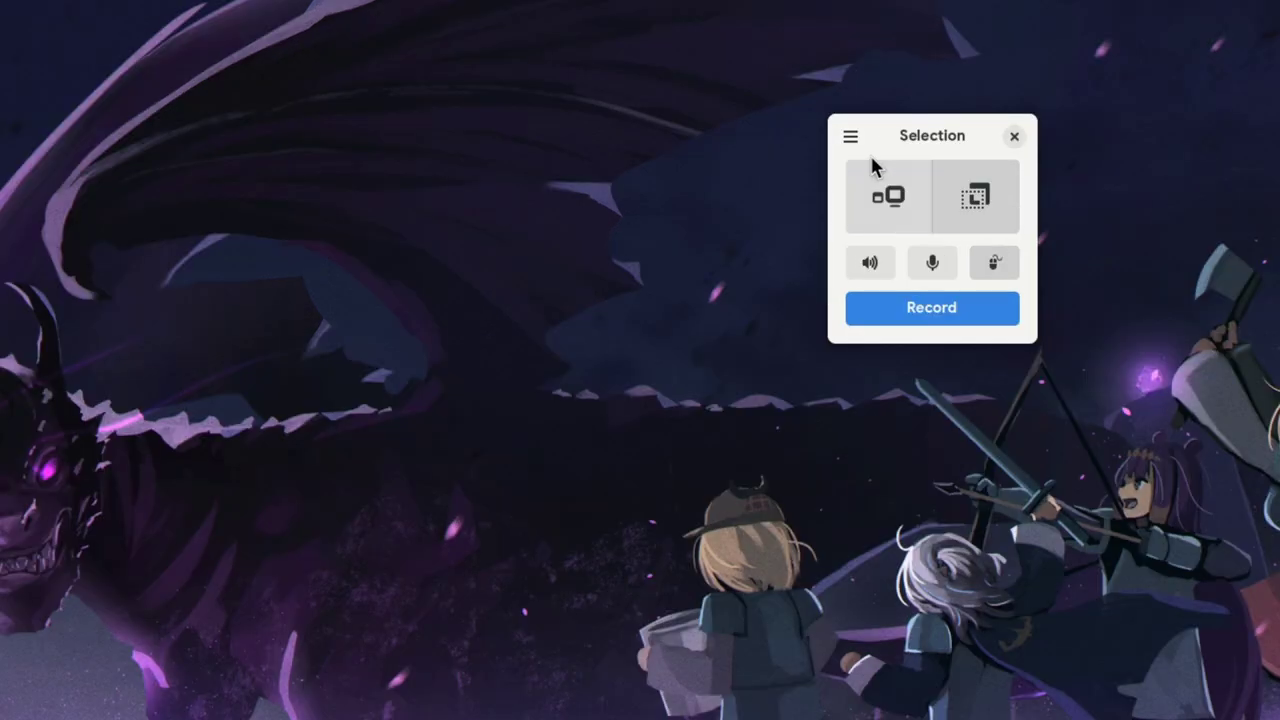
left_click(780, 141)
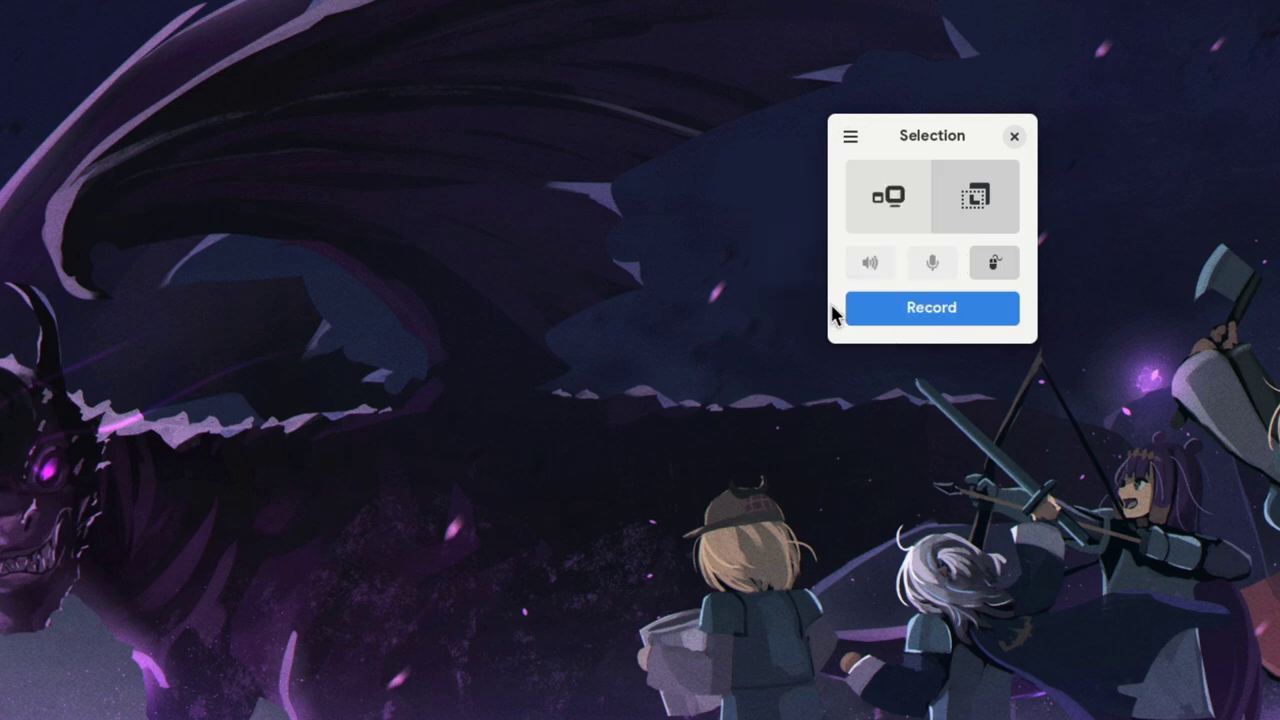
left_click(928, 310)
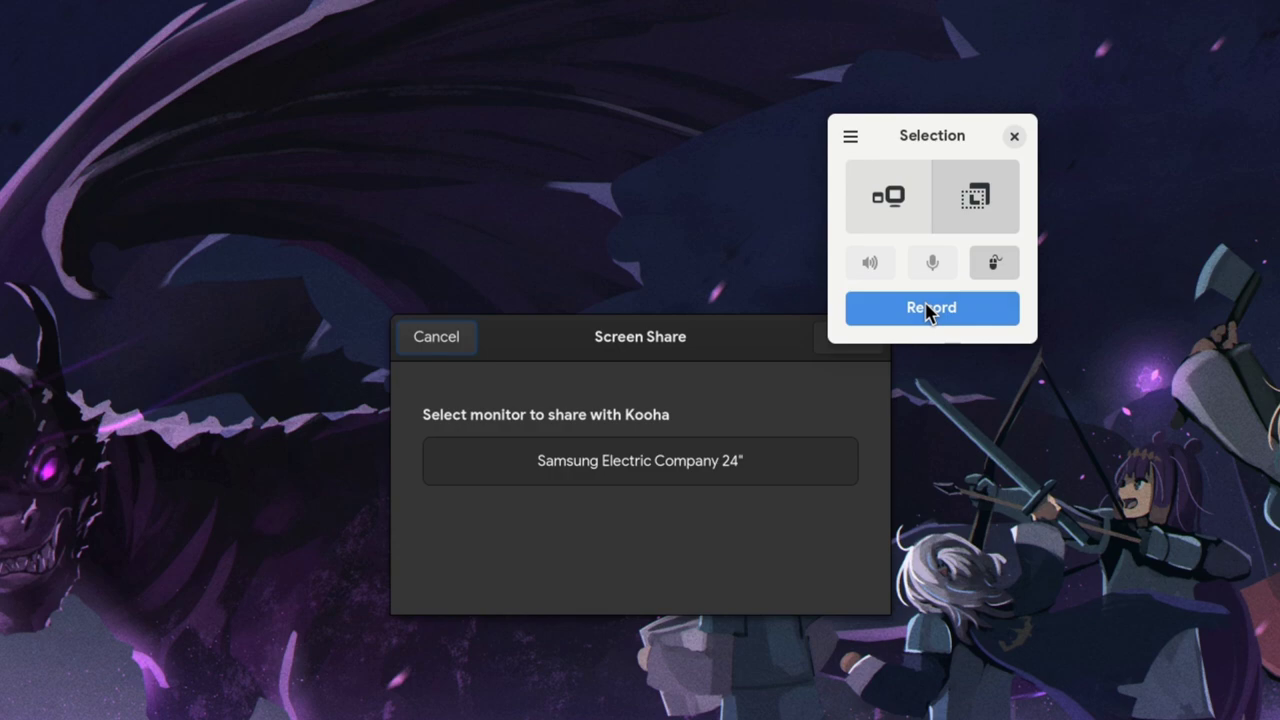
left_click(646, 470)
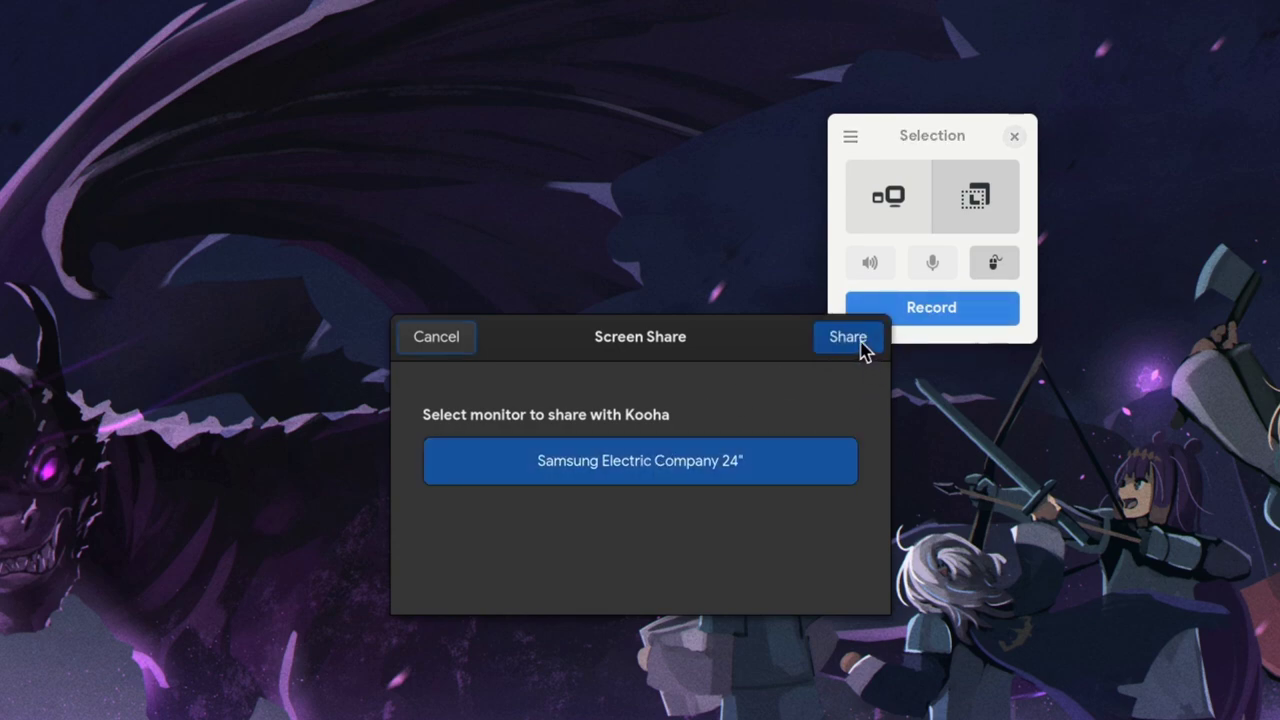
left_click(862, 345)
left_click_drag(680, 56, 1205, 500)
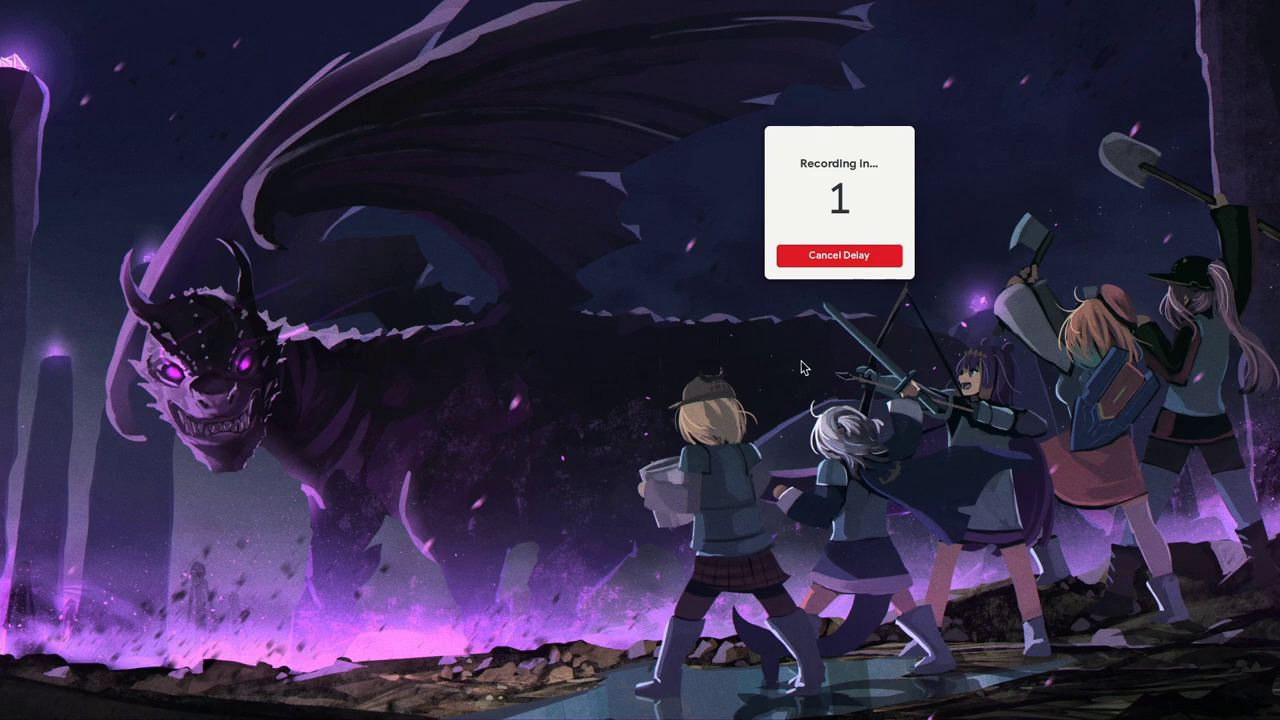
Drag Kooha's countdown panel and its not-responding warning out of the way
left_click_drag(772, 213, 753, 160)
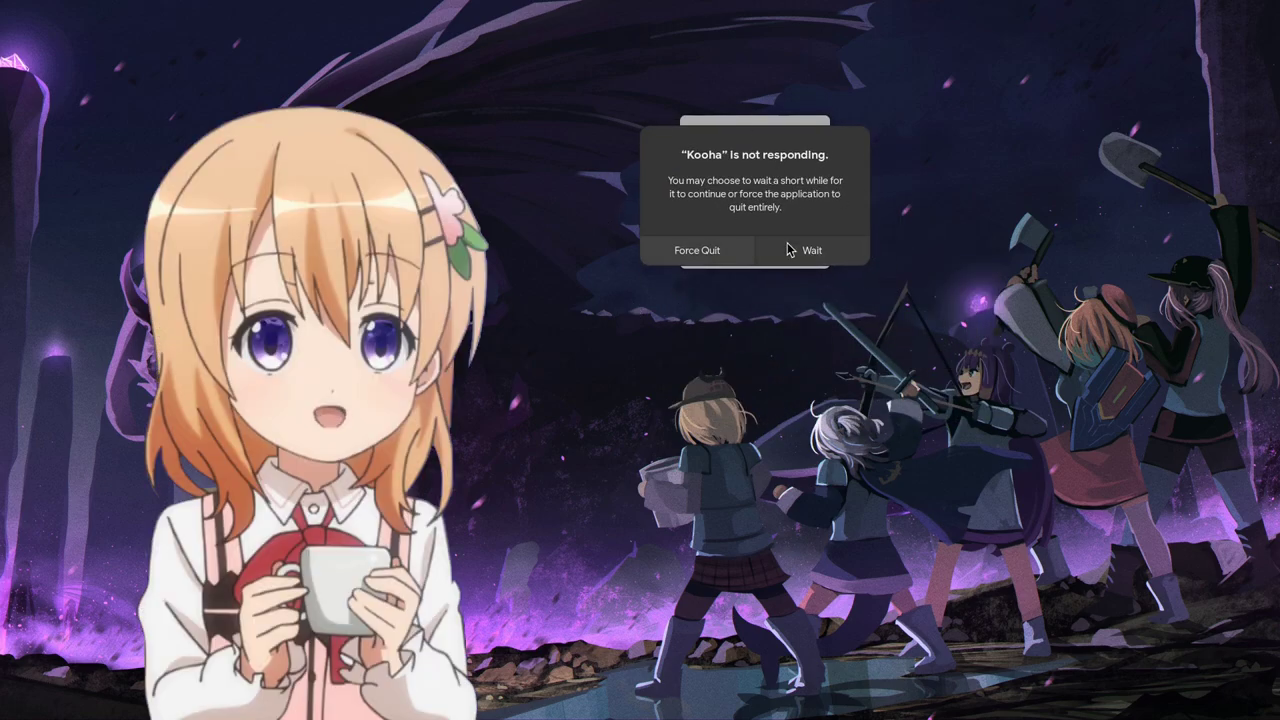
left_click_drag(788, 249, 614, 357)
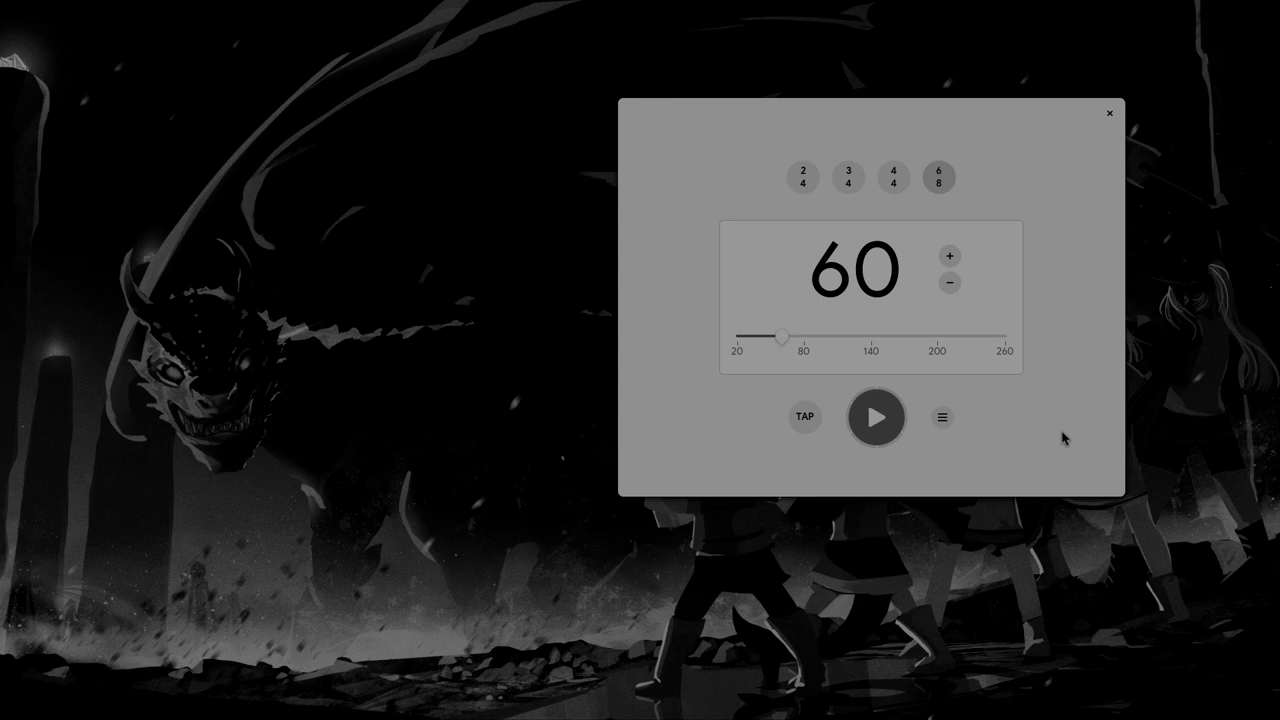
Play and stop the 60 BPM click, peek at the menu, and drag Metronome toward centre
left_click(880, 410)
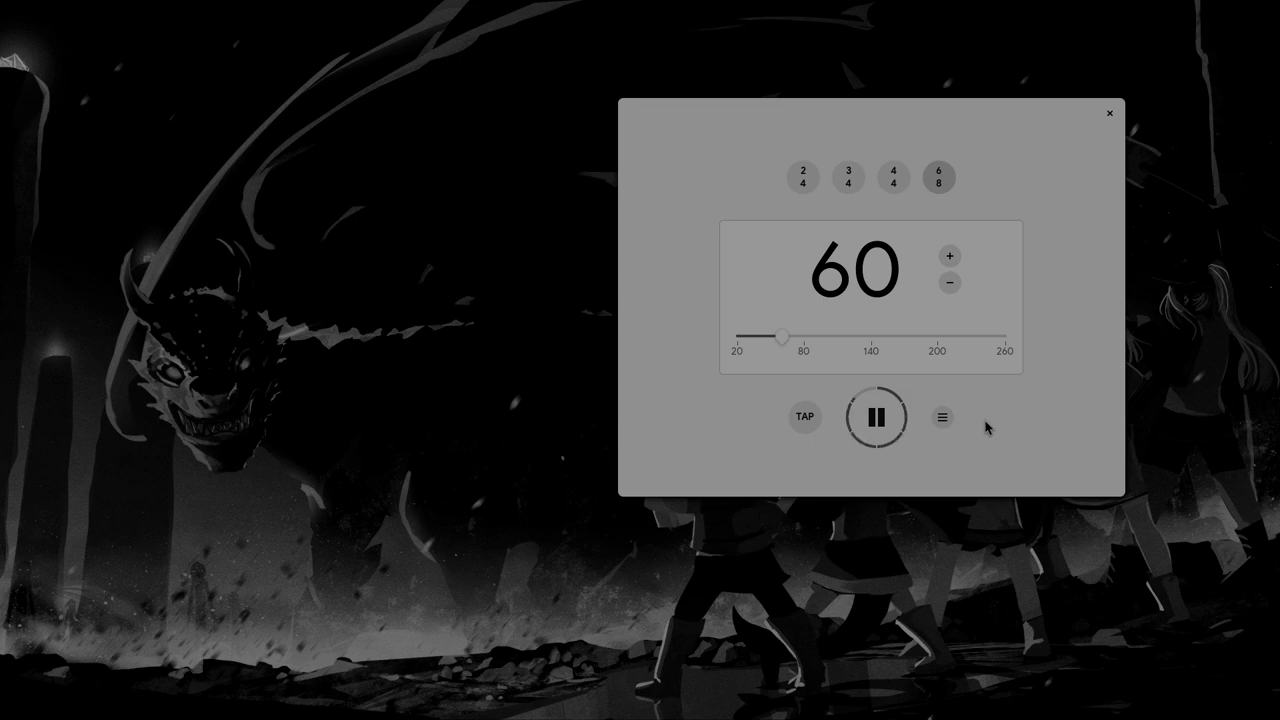
left_click(880, 420)
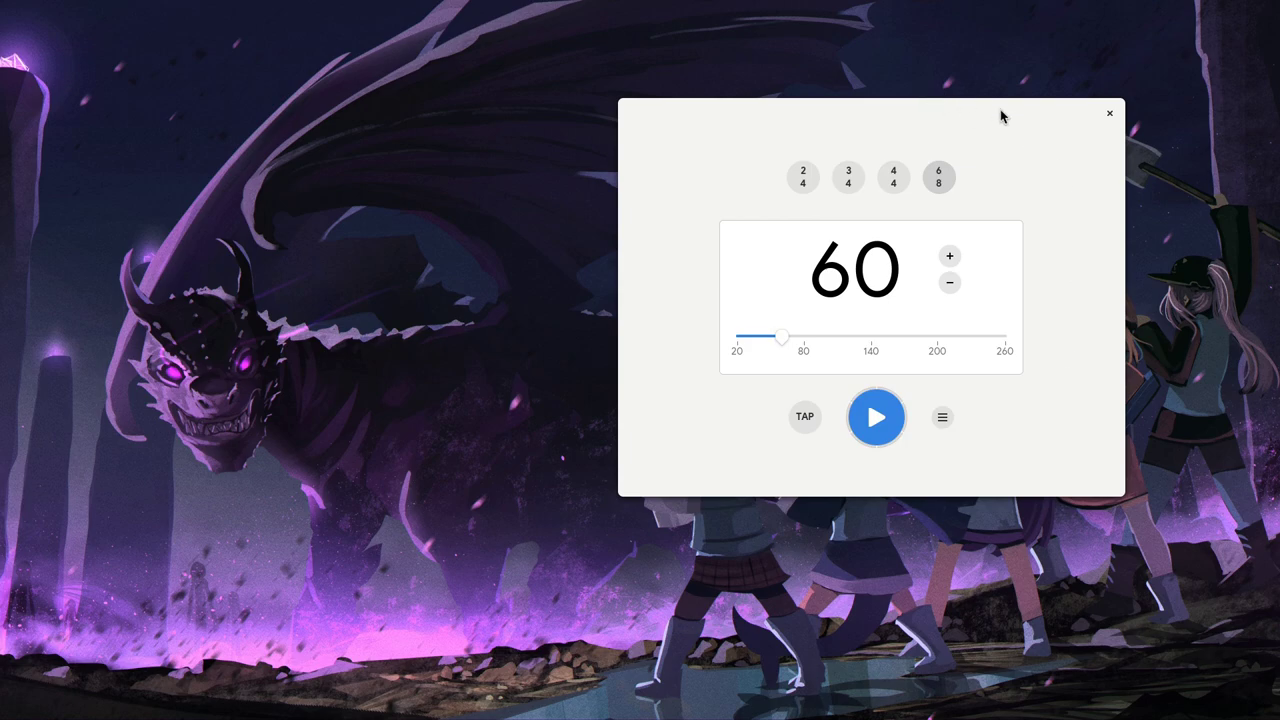
left_click(943, 418)
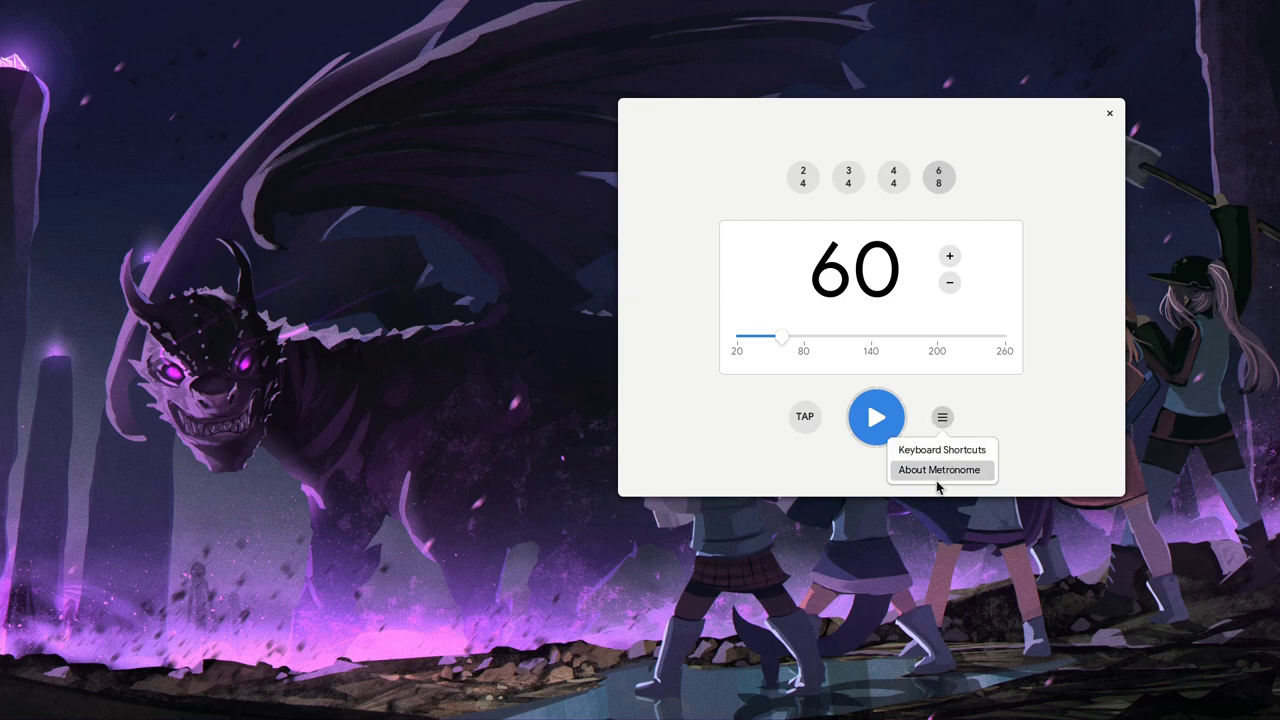
left_click(1055, 435)
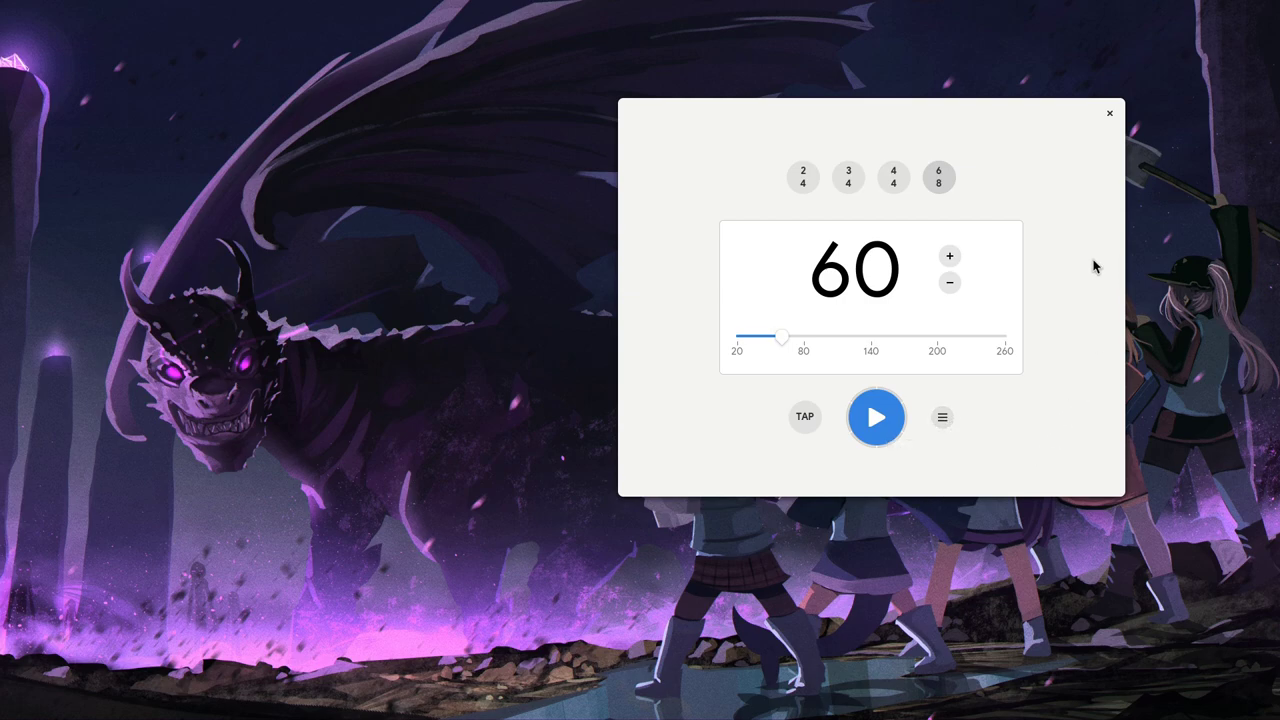
left_click_drag(1091, 251, 1031, 343)
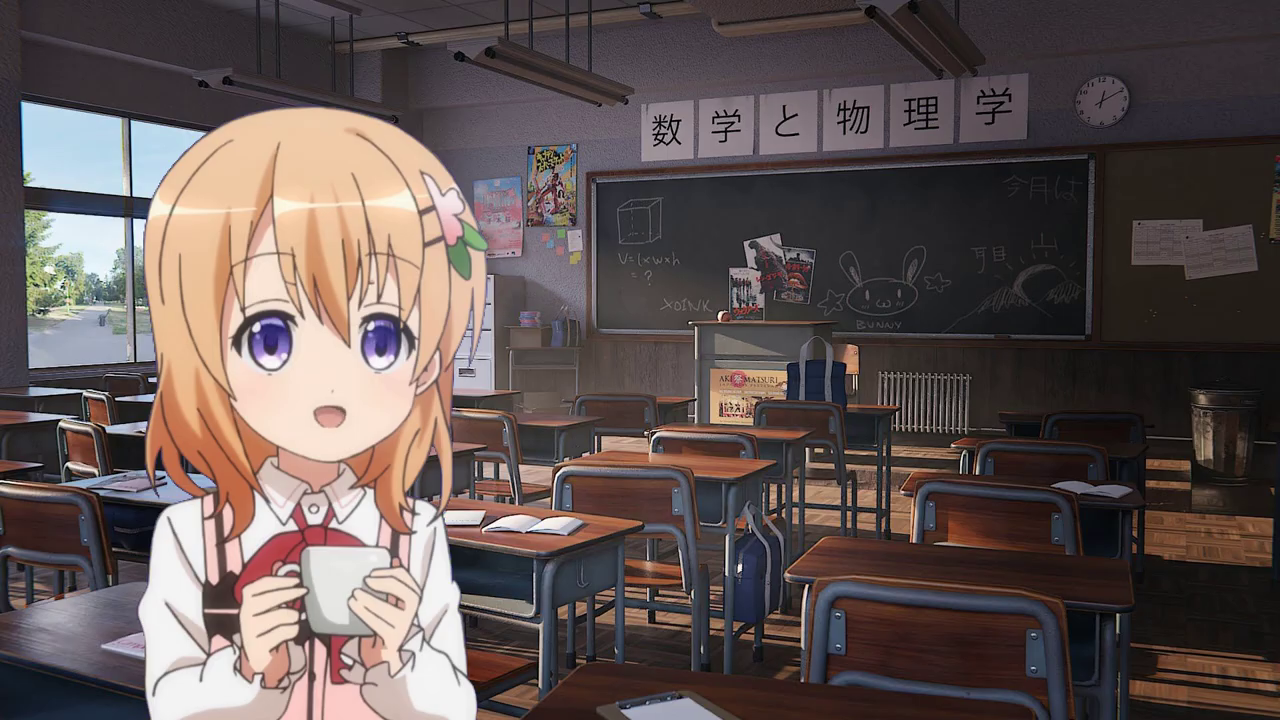